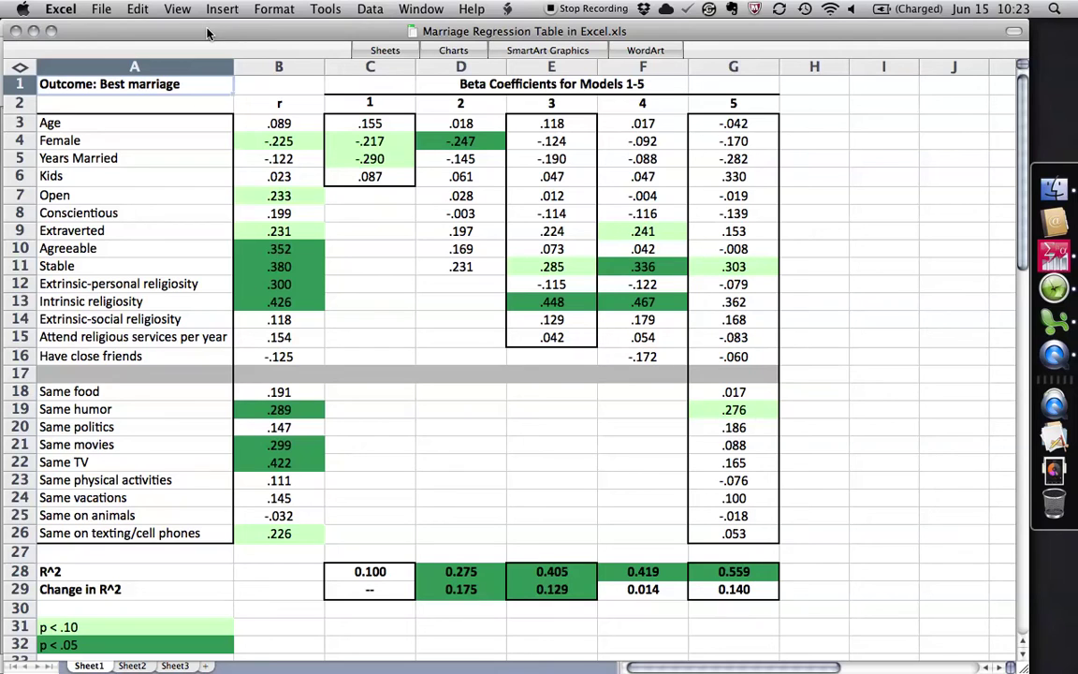
Step: Select the similarity predictor labels from Same food down, then return to the Outcome: Best marriage cell
click(99, 393)
drag(100, 393, 117, 531)
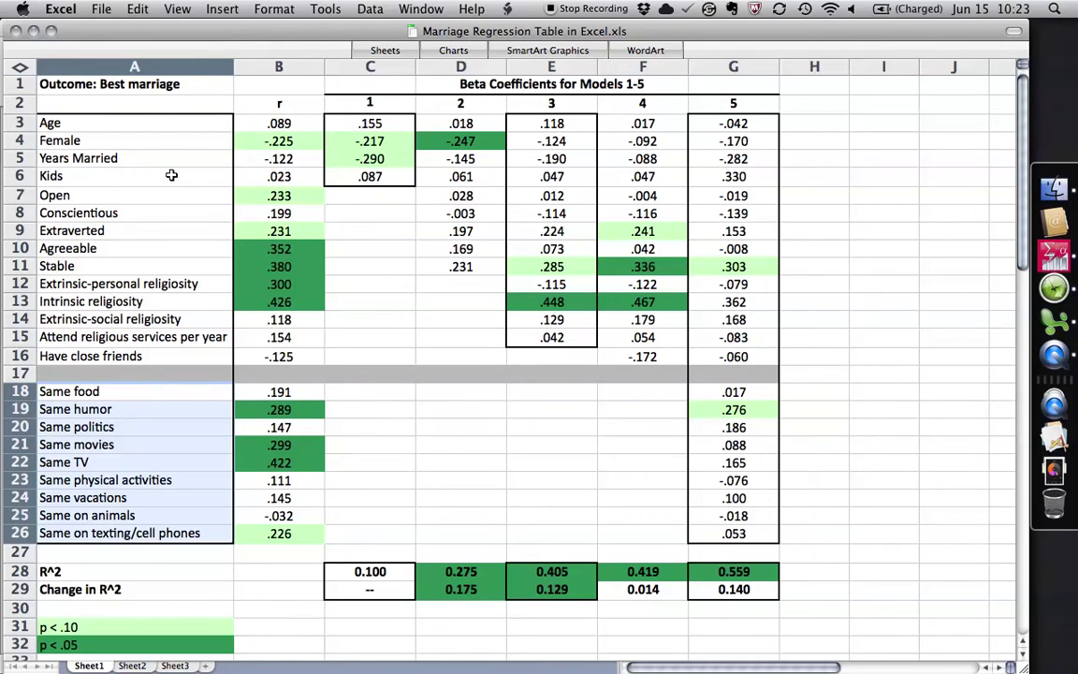
click(152, 80)
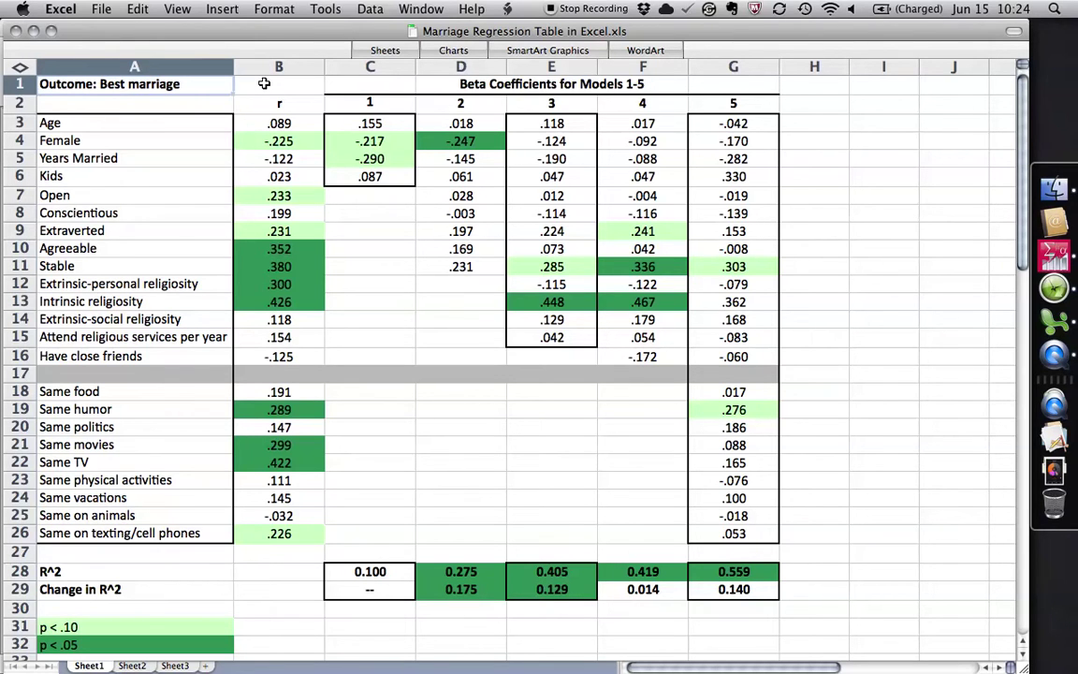
Step: Review the predictor labels from Age through Have close friends, and Same food through Same on texting/cell phones
click(55, 119)
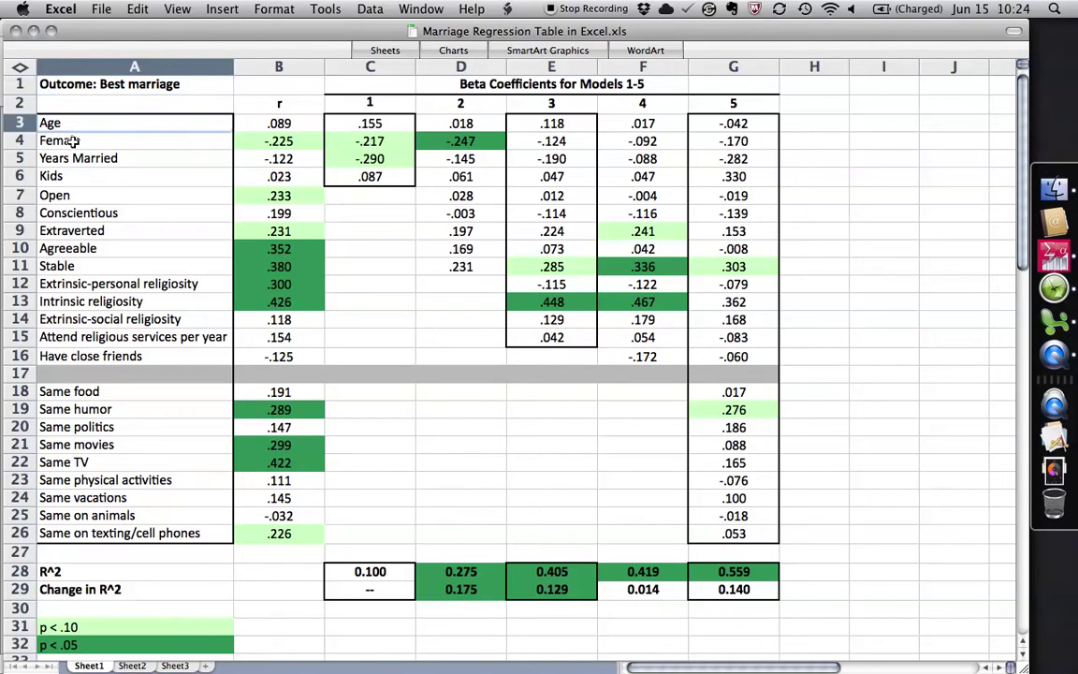
click(73, 140)
key(Down)
key(Down)
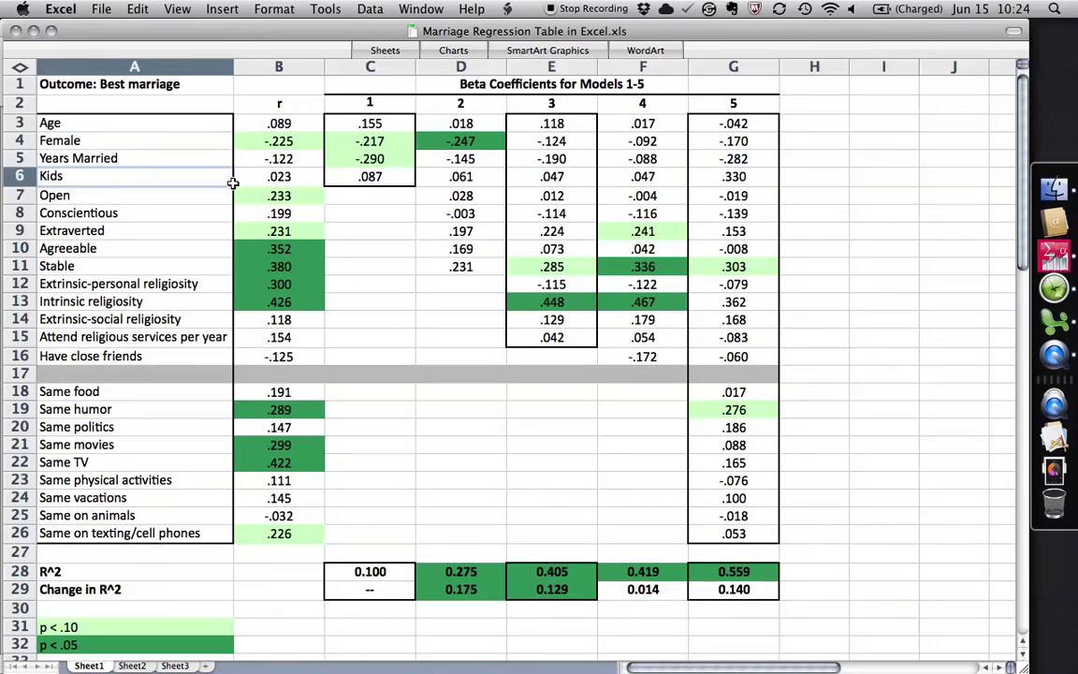
key(Down)
key(Down)
key(Down)
key(Down)
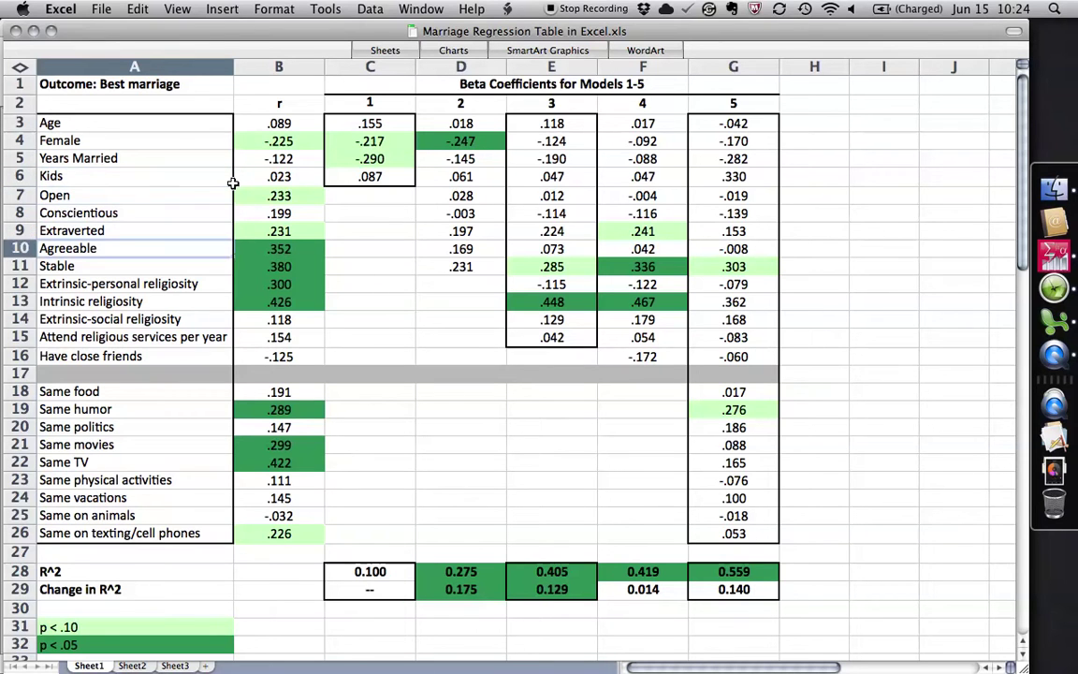
key(Down)
key(Down)
key(Down)
key(Down)
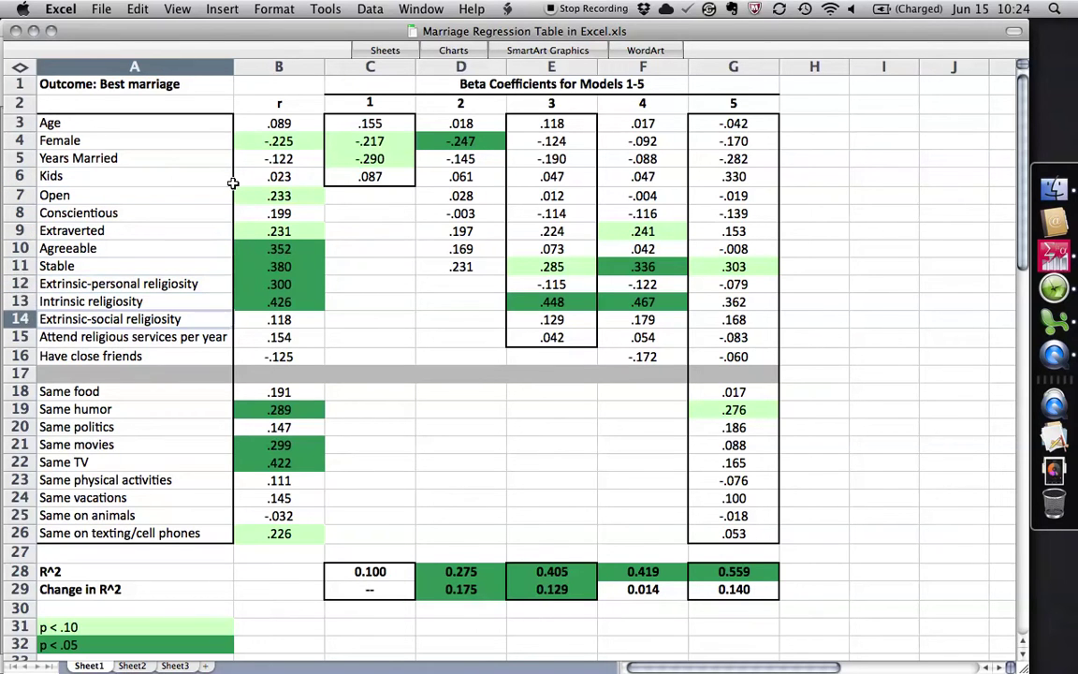
key(Down)
key(Down)
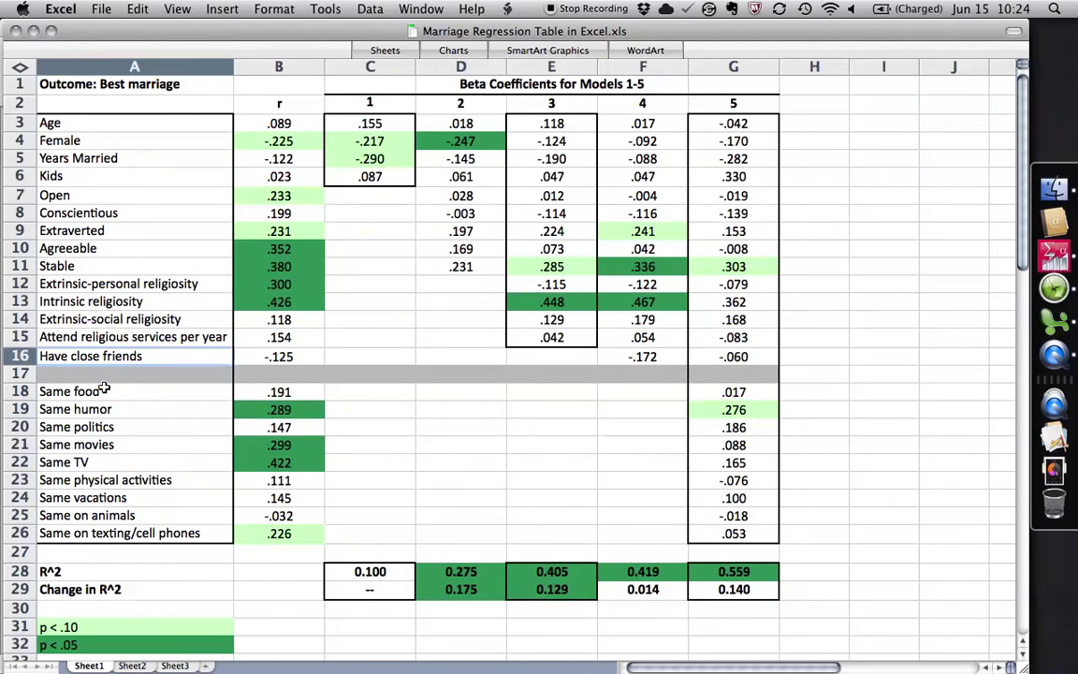
drag(99, 392, 107, 534)
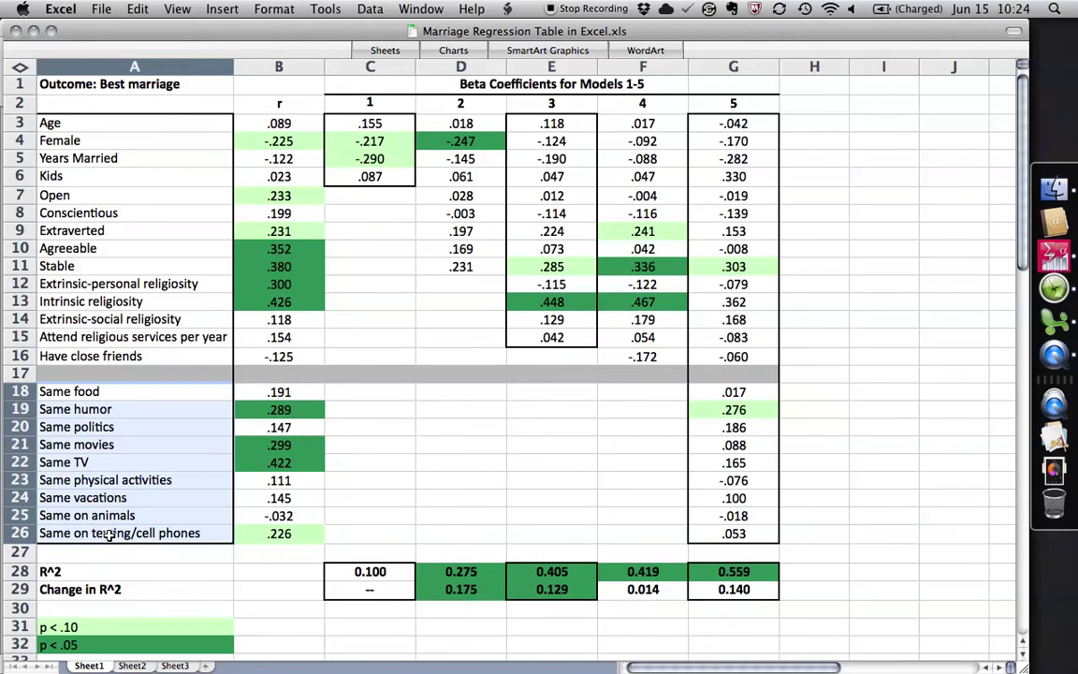
click(118, 84)
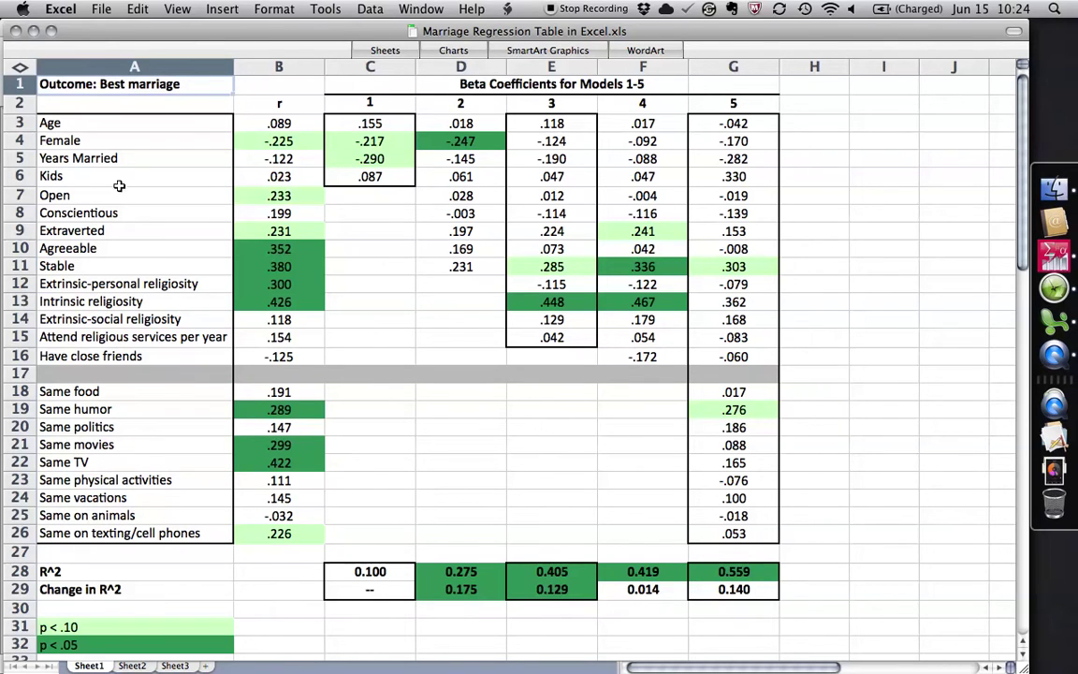
Step: Select the predictor label blocks Age–Have close friends and Same food–Same TV, ending on Outcome: Best marriage
click(94, 249)
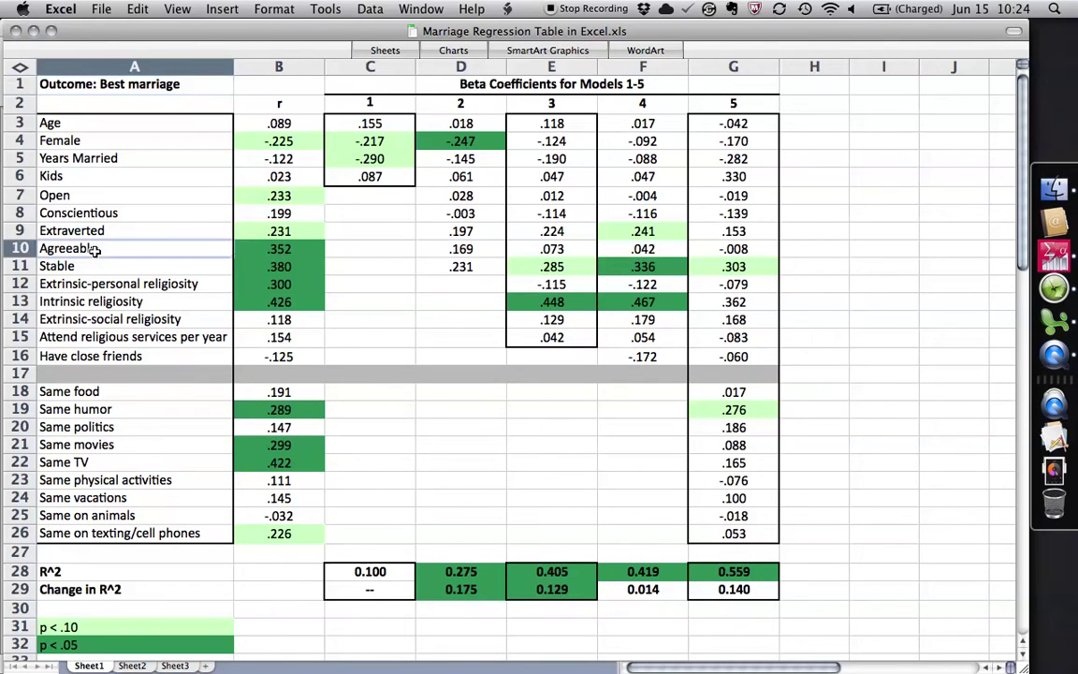
click(140, 357)
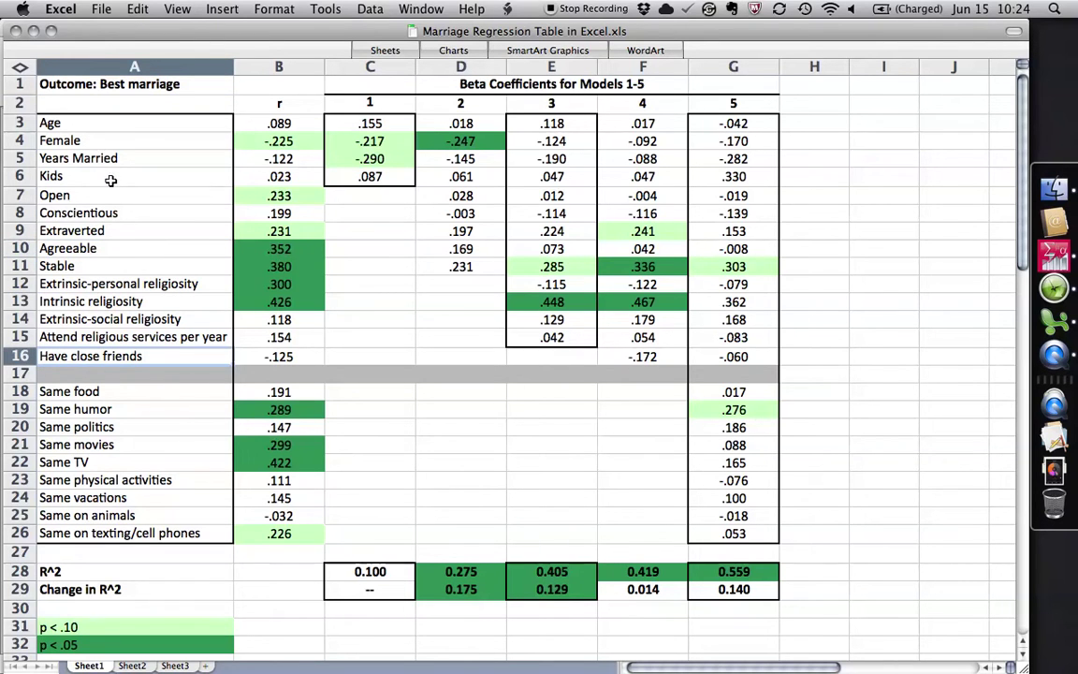
drag(94, 126, 119, 346)
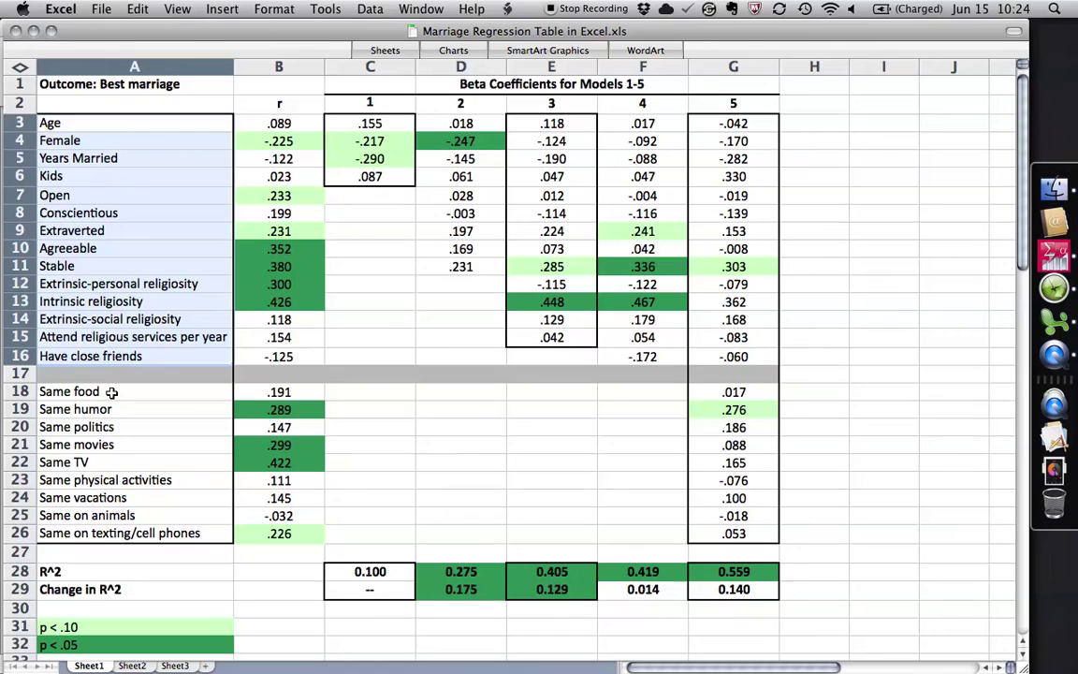
drag(108, 391, 111, 529)
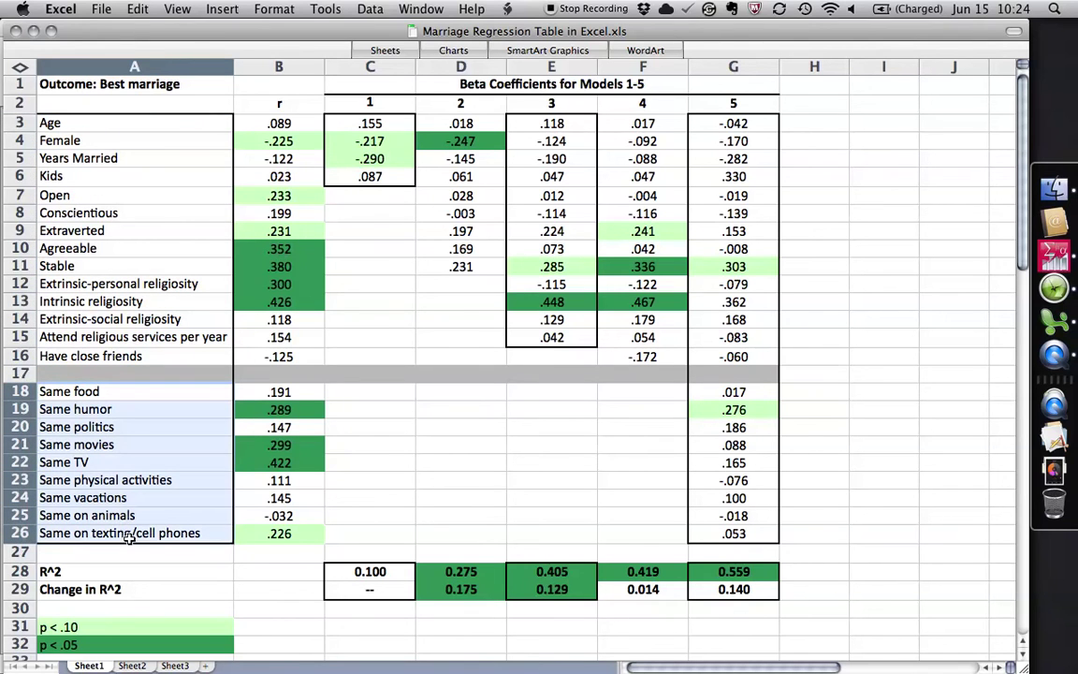
click(122, 84)
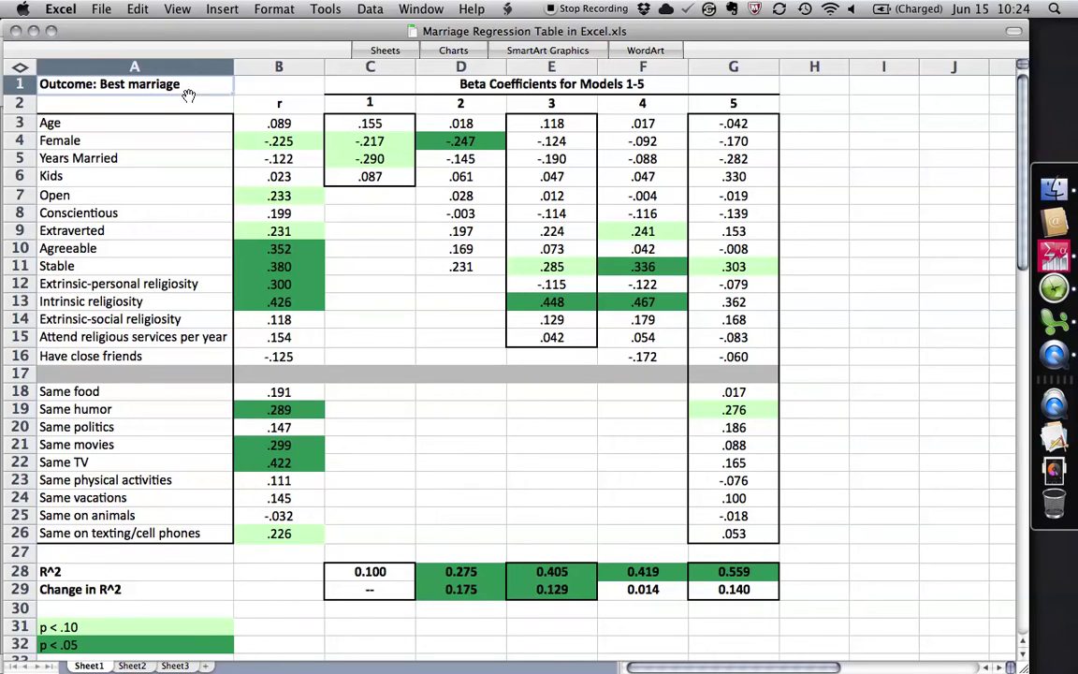
Step: Switch to PASW's regression output viewer and locate the Correlations table above the regression results
key(super+Tab)
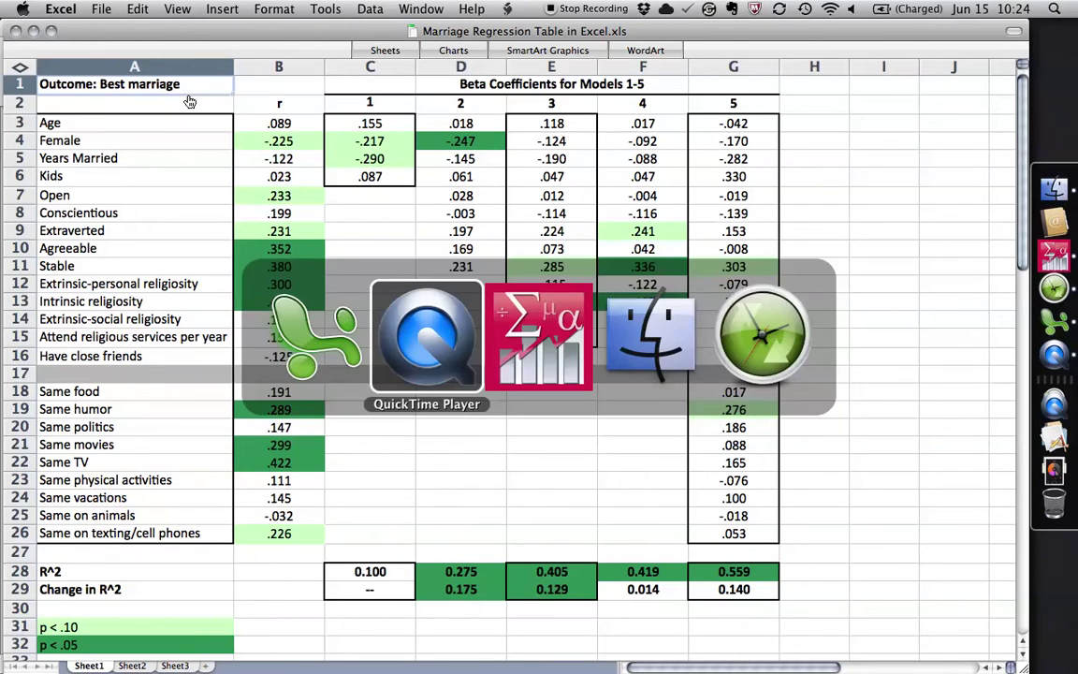
key(super+Tab)
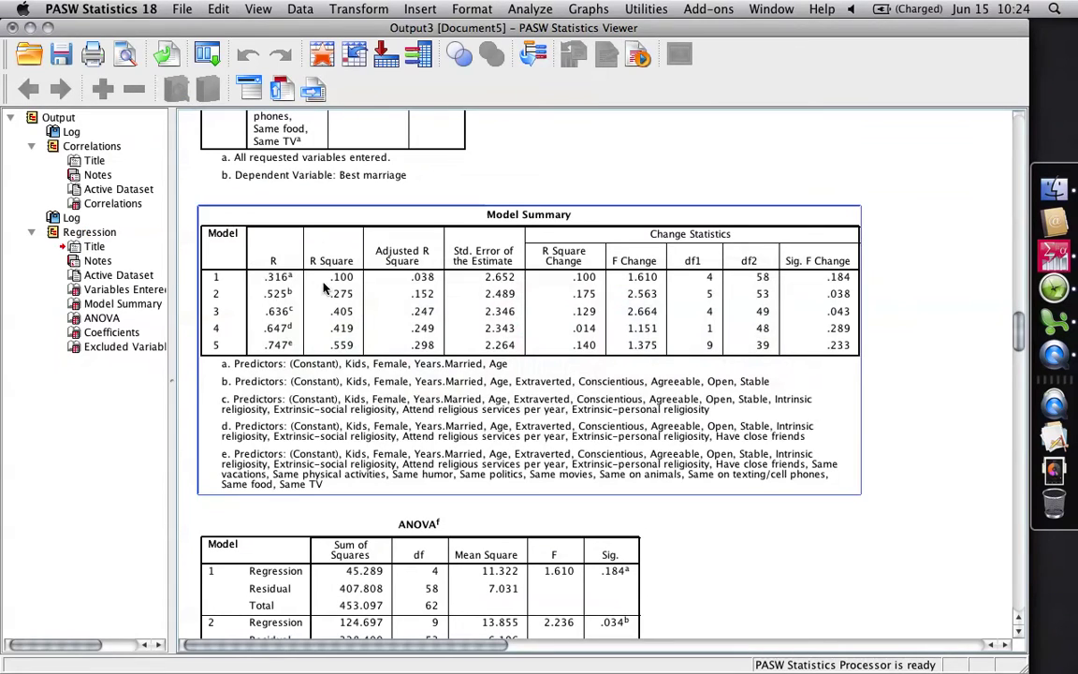
key(super+grave)
key(super+grave)
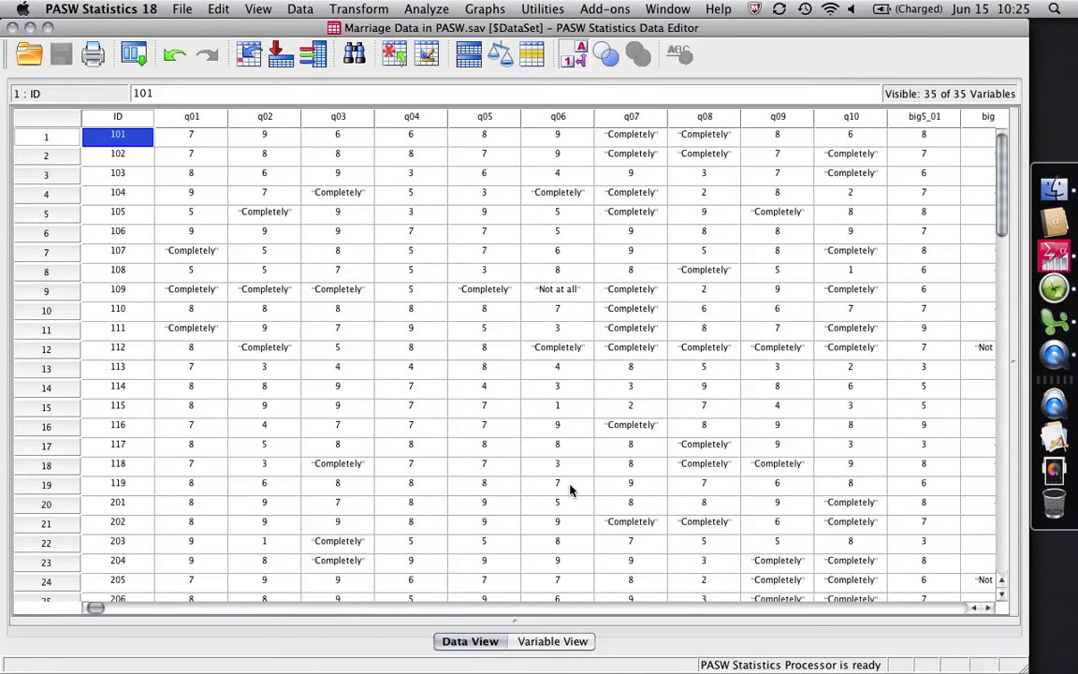
key(super+grave)
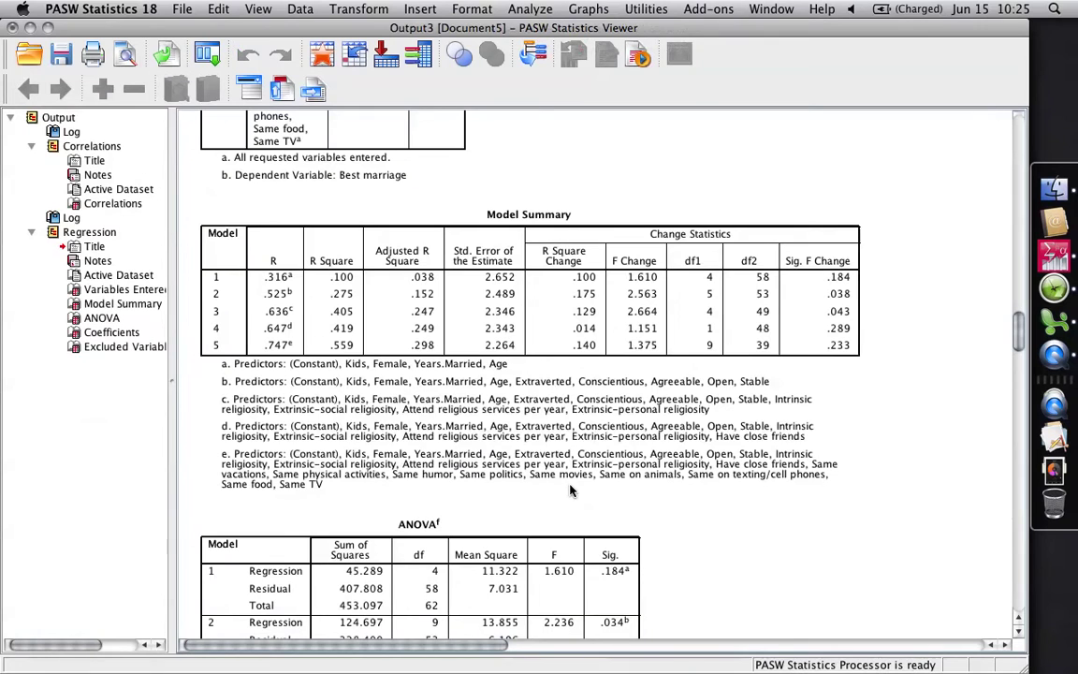
scroll(548, 431, up, 15)
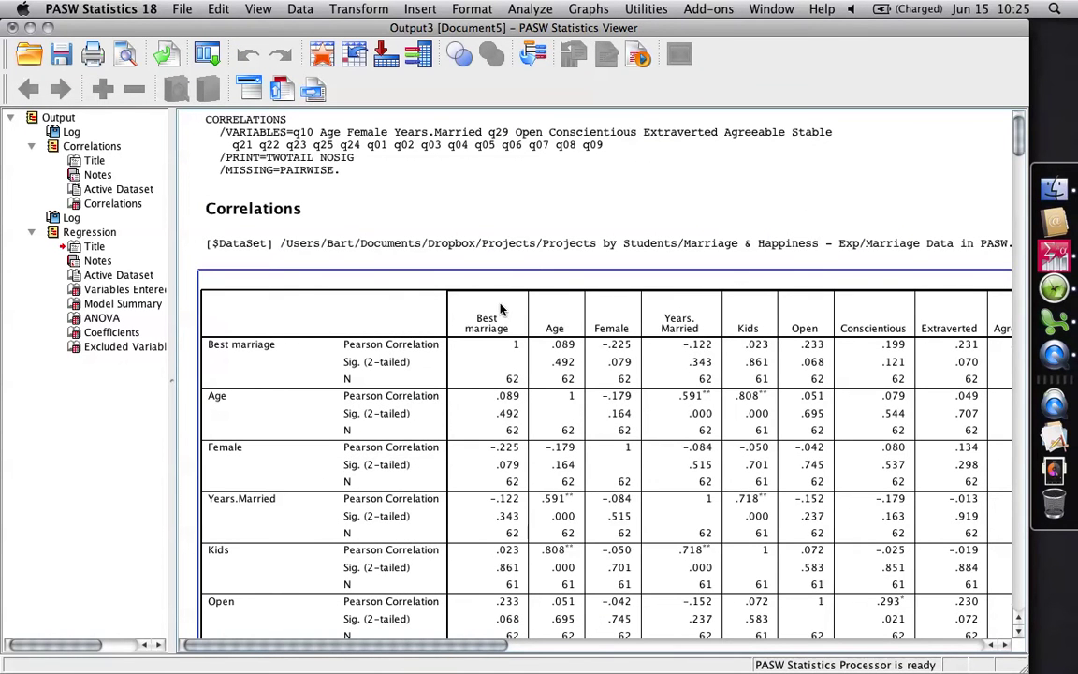
click(920, 271)
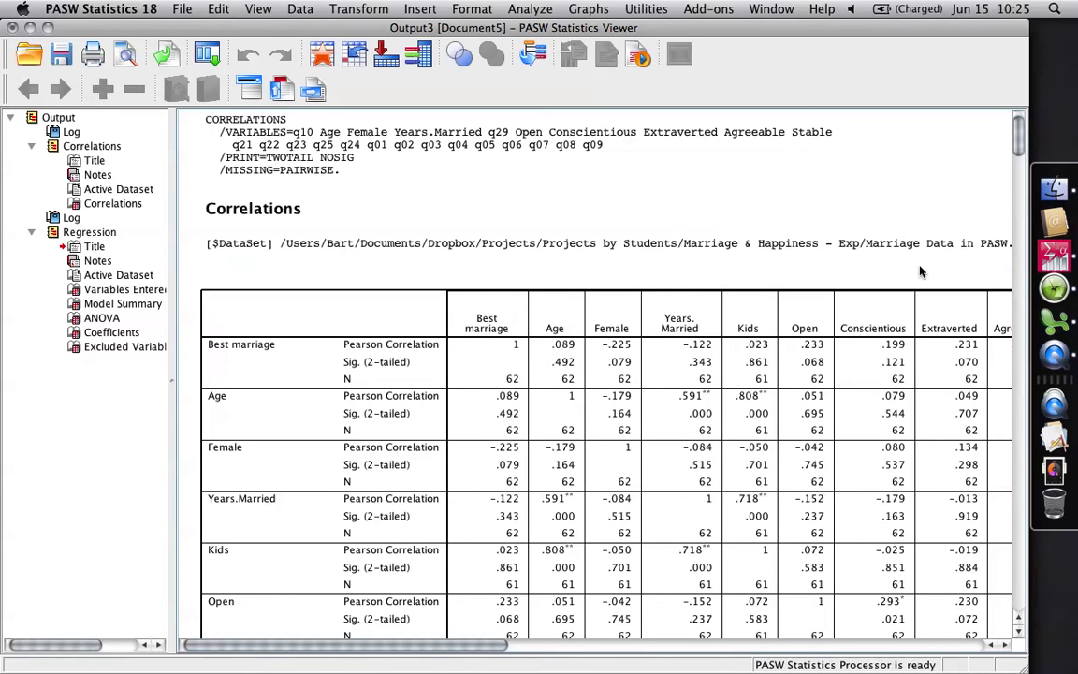
scroll(1020, 145, down, 5)
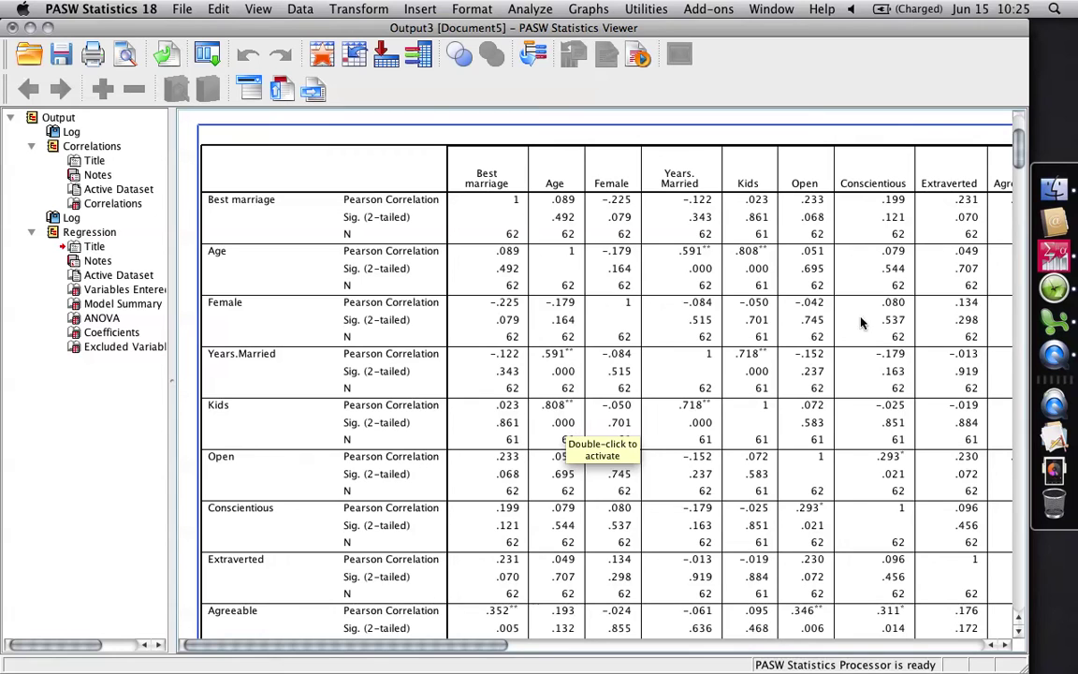
click(924, 141)
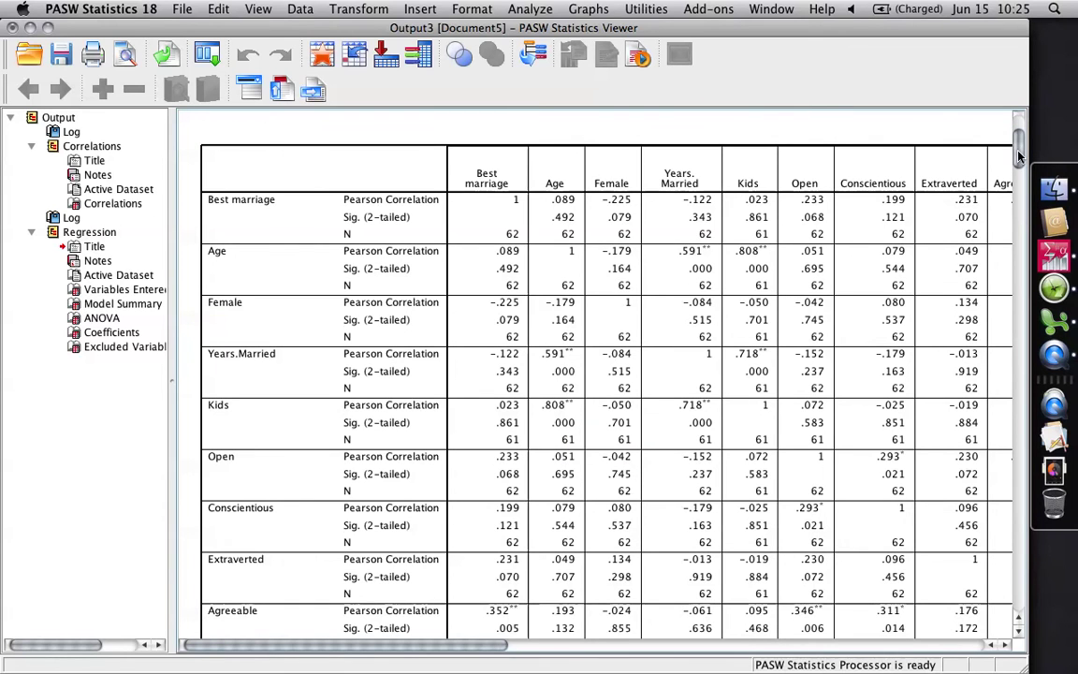
key(super+Tab)
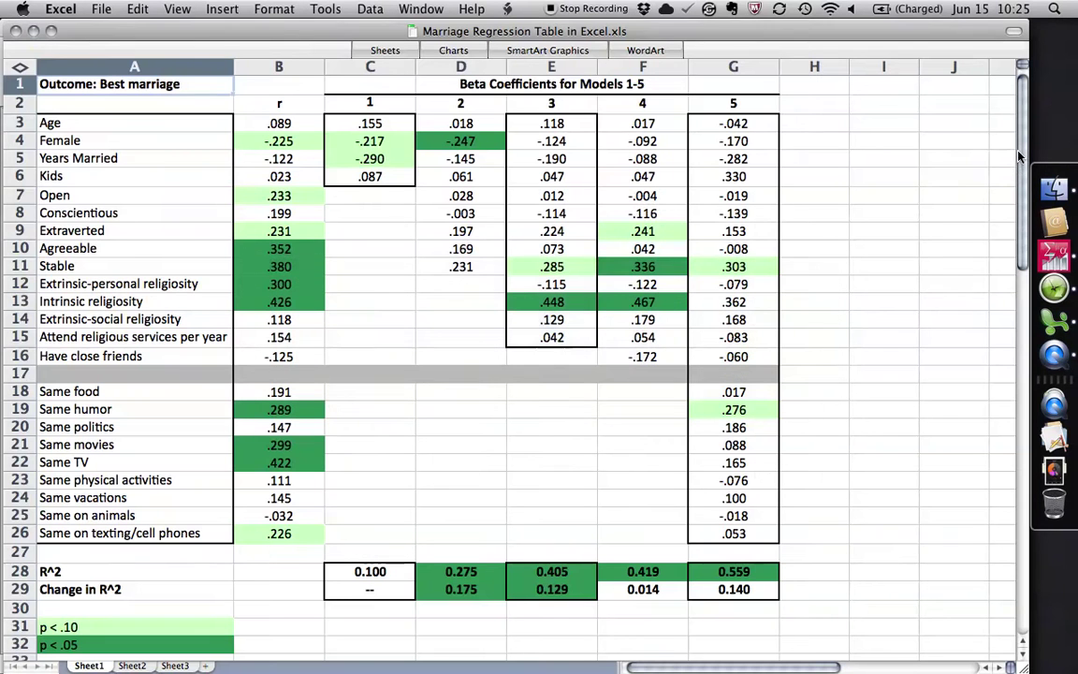
drag(264, 123, 283, 532)
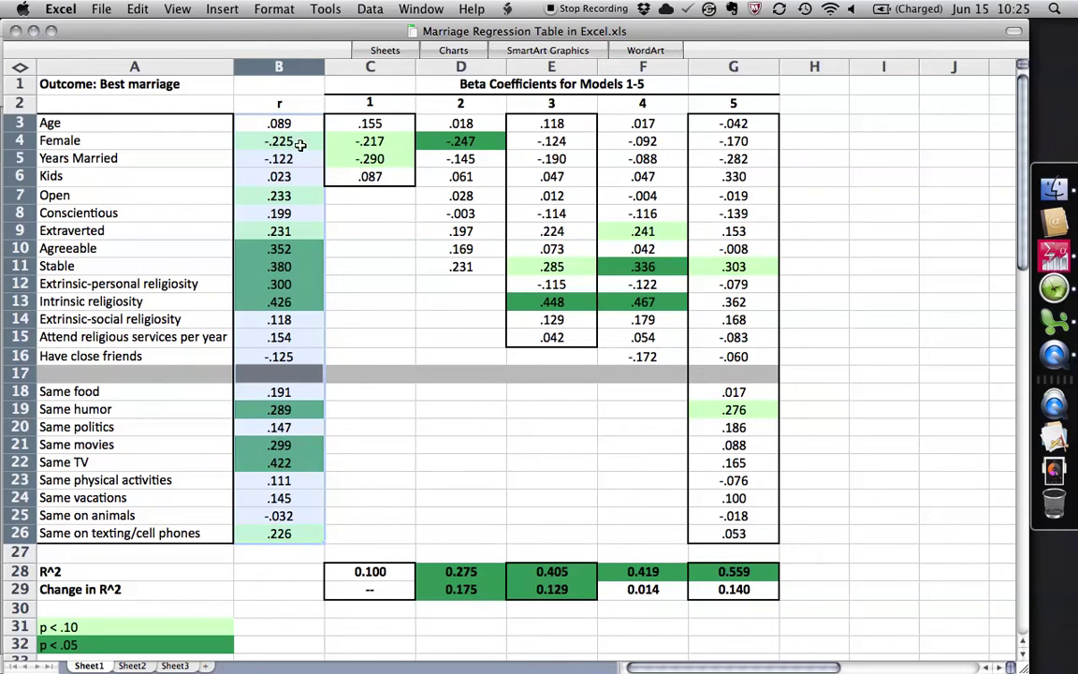
click(280, 141)
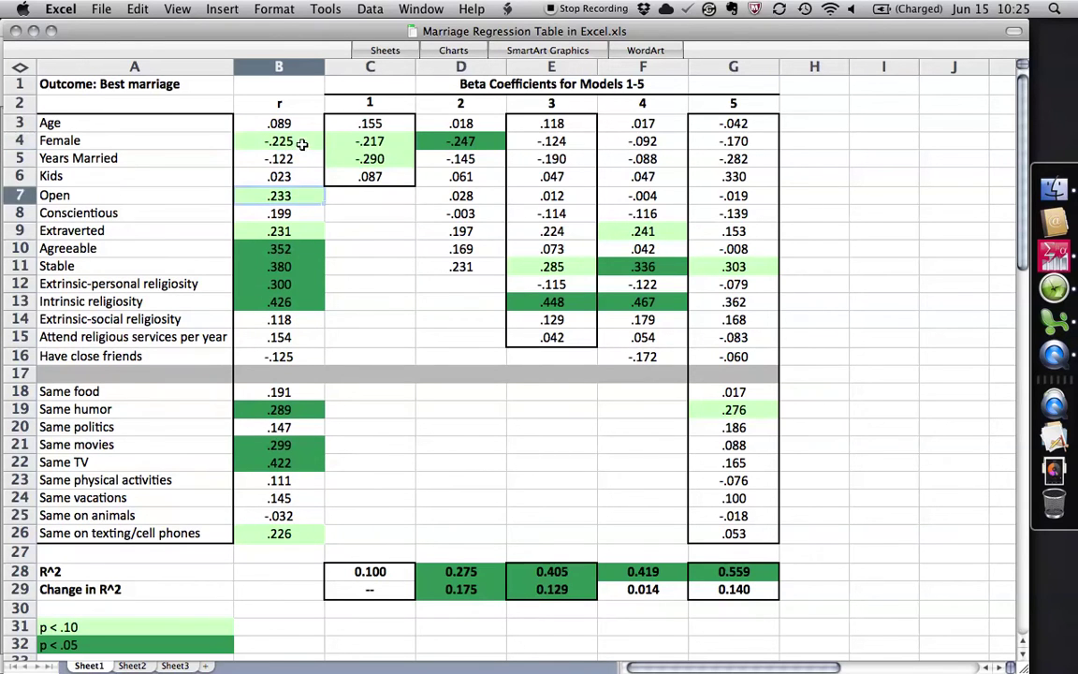
click(127, 626)
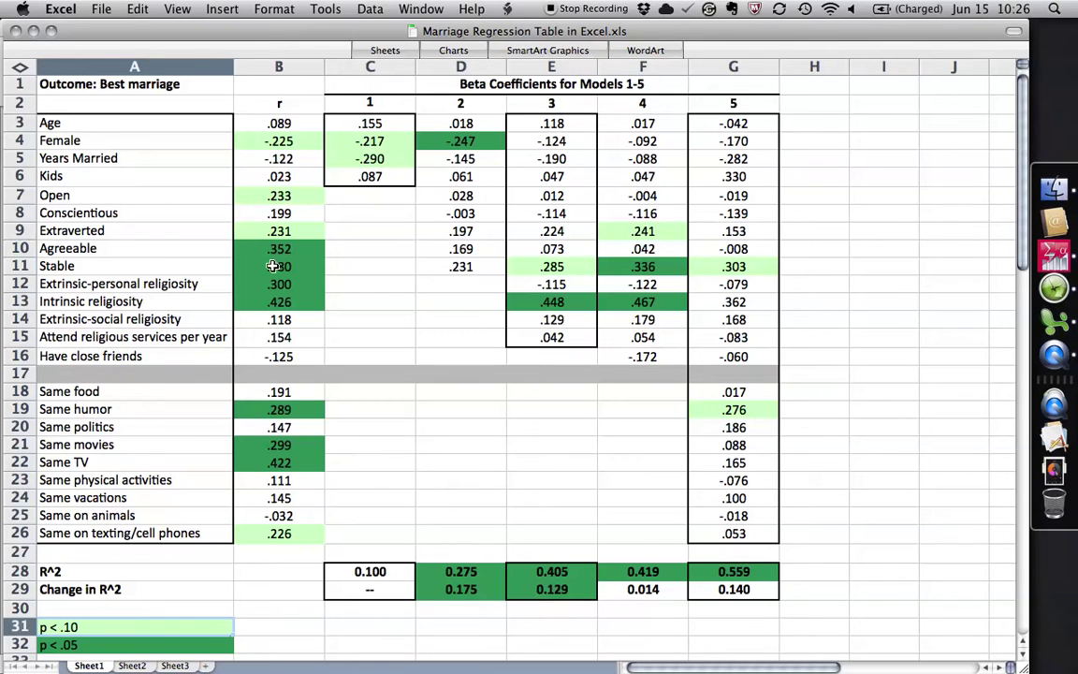
drag(248, 249, 312, 299)
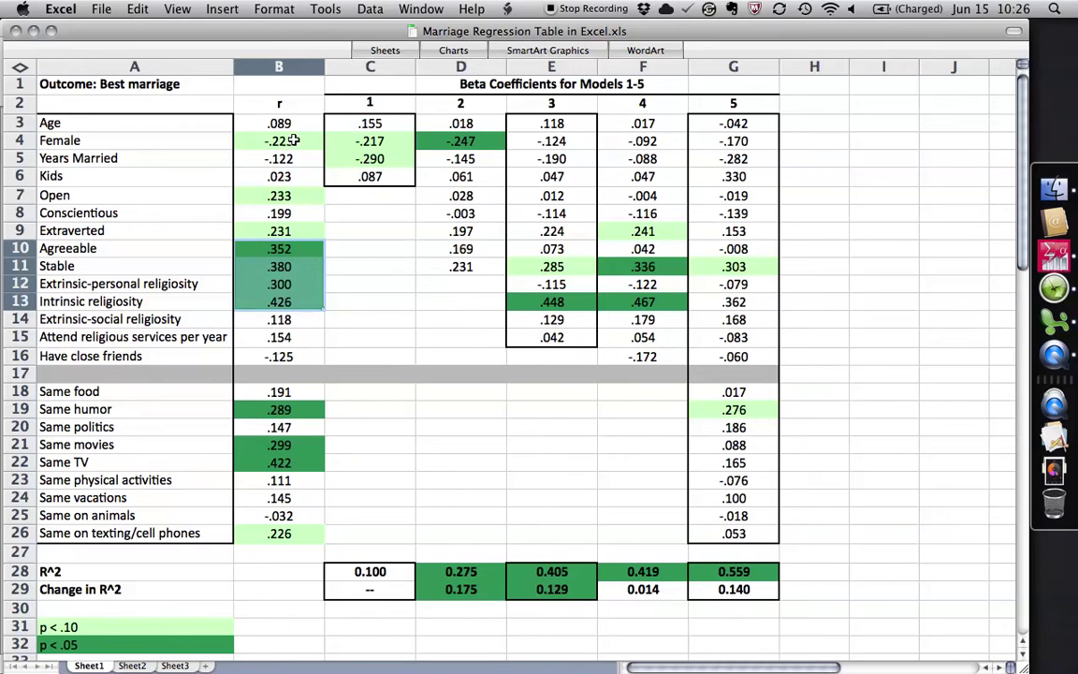
click(269, 140)
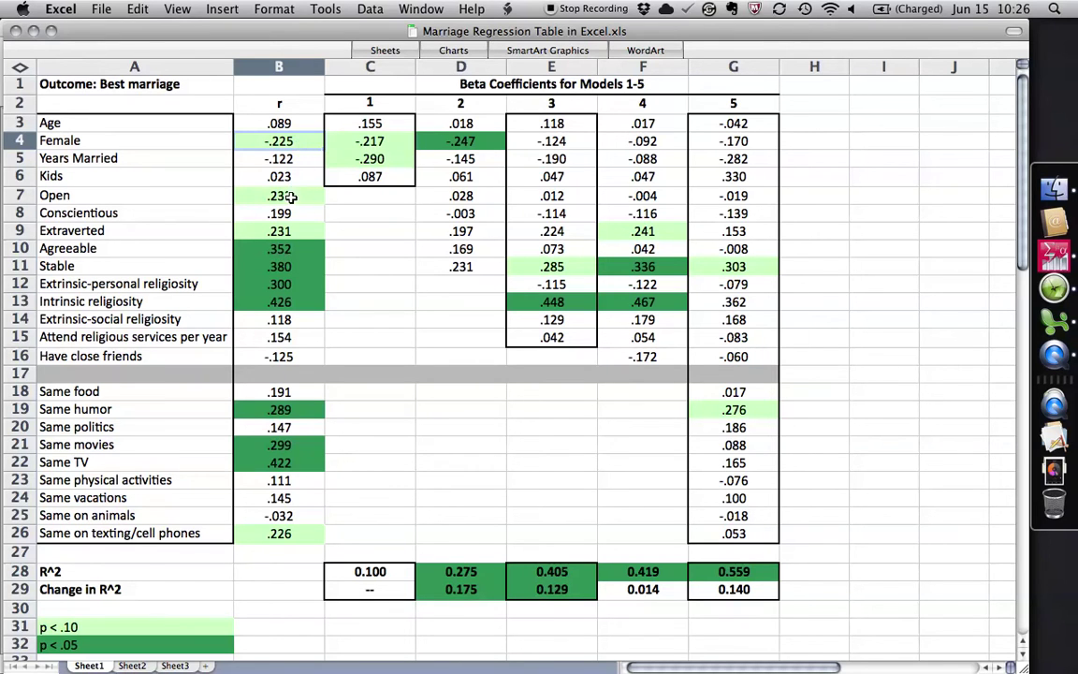
click(264, 193)
click(294, 231)
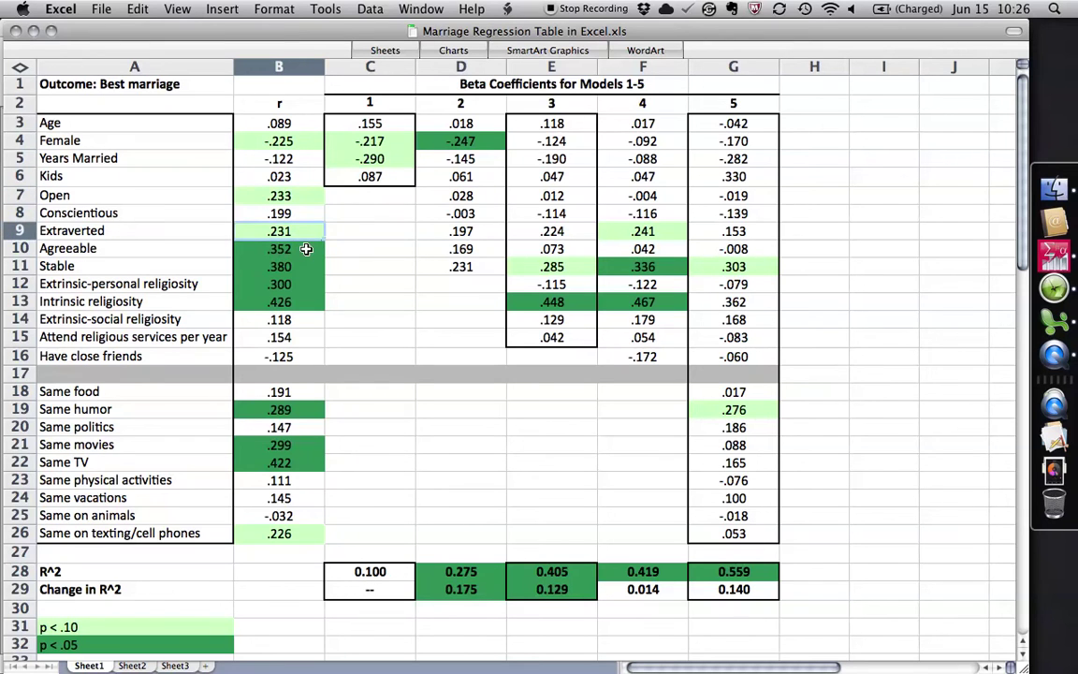
click(306, 249)
key(Down)
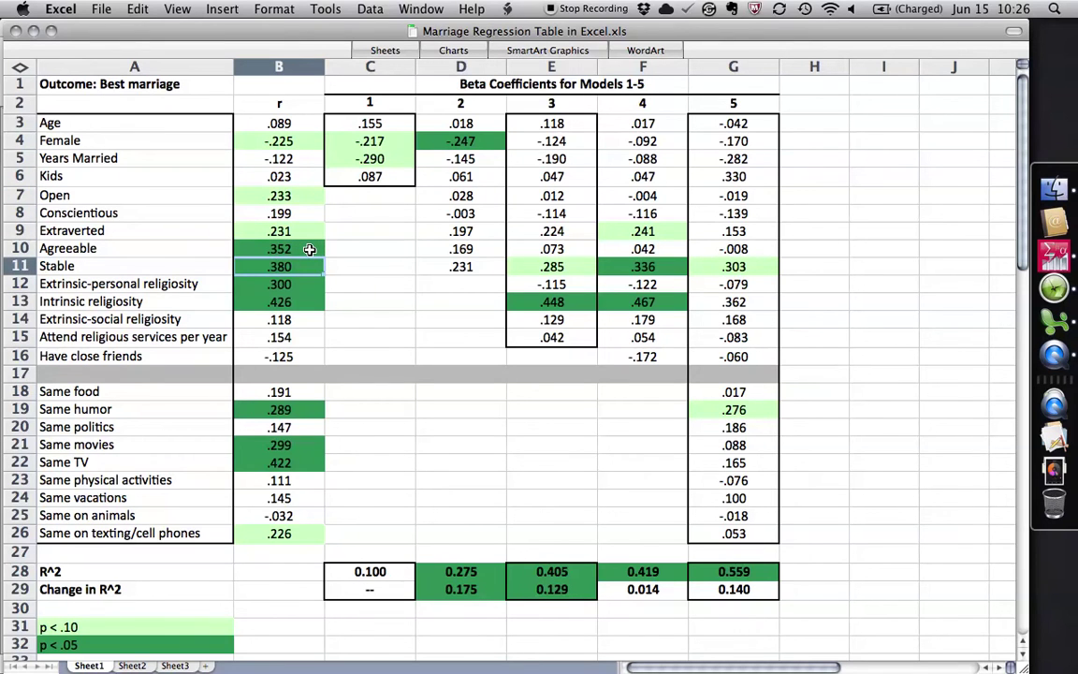
key(Down)
key(Down)
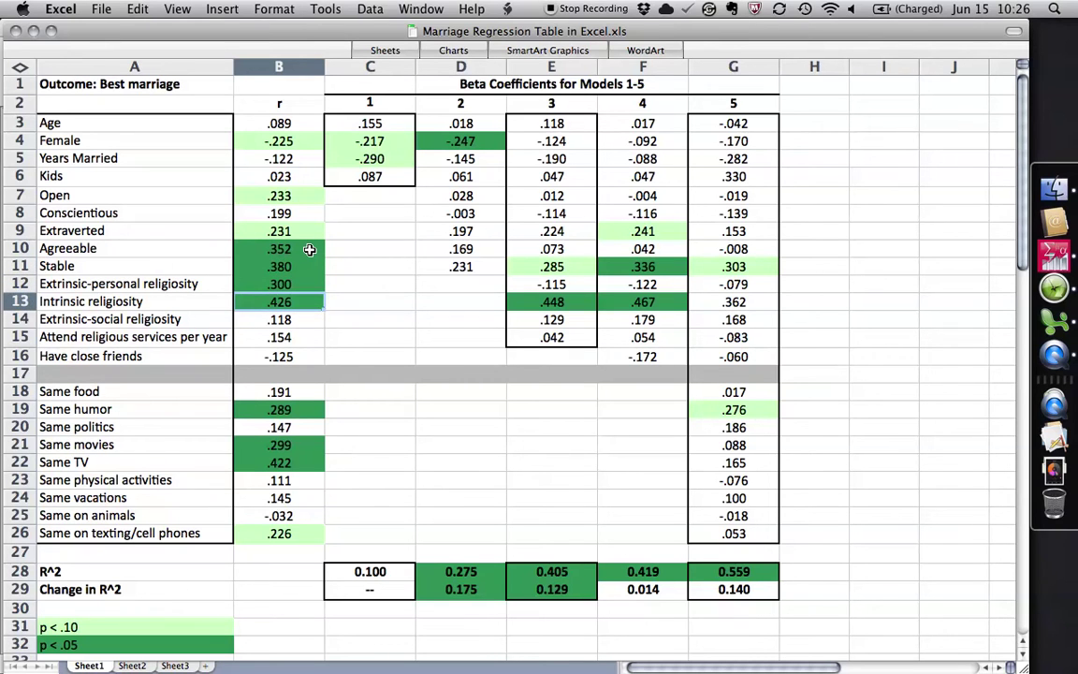
key(Down)
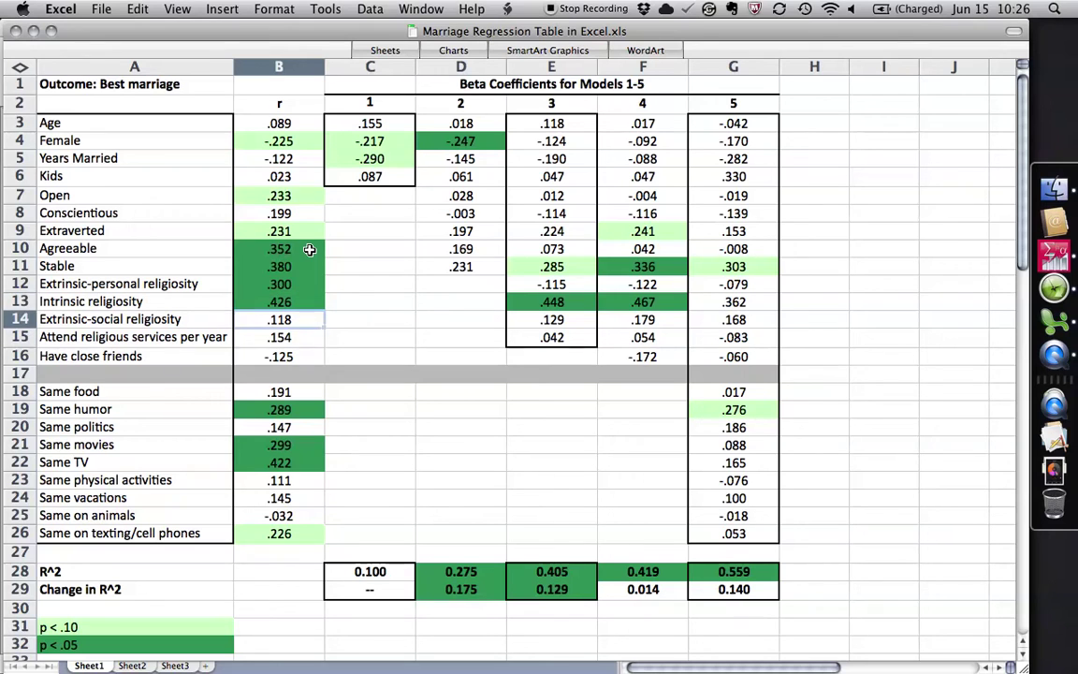
key(Down)
key(Down)
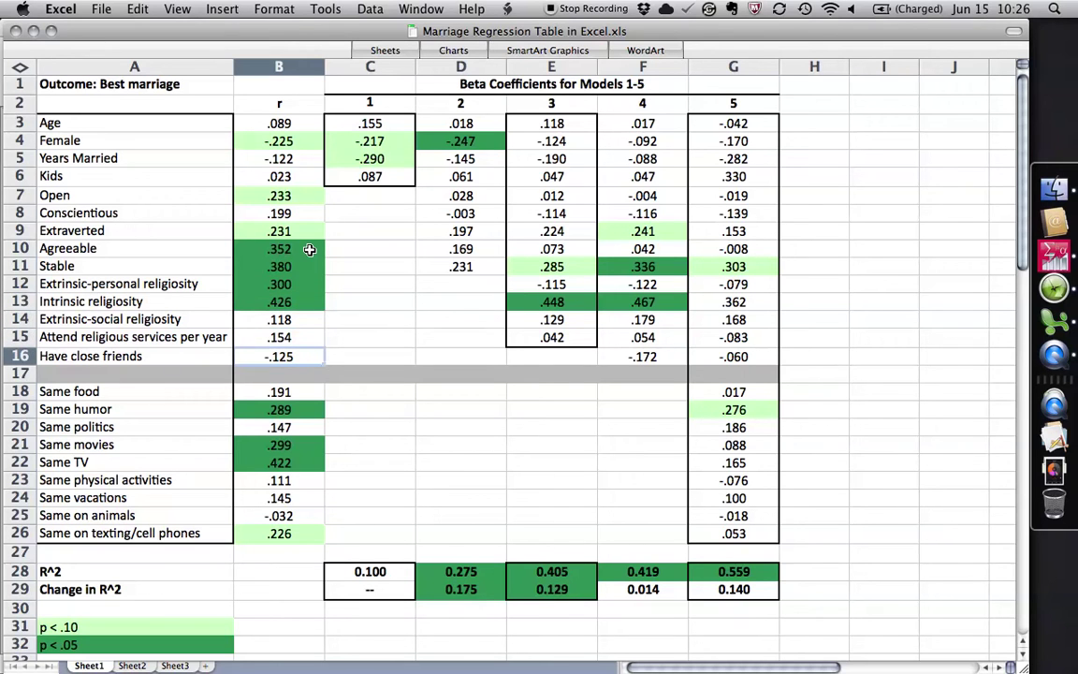
click(304, 159)
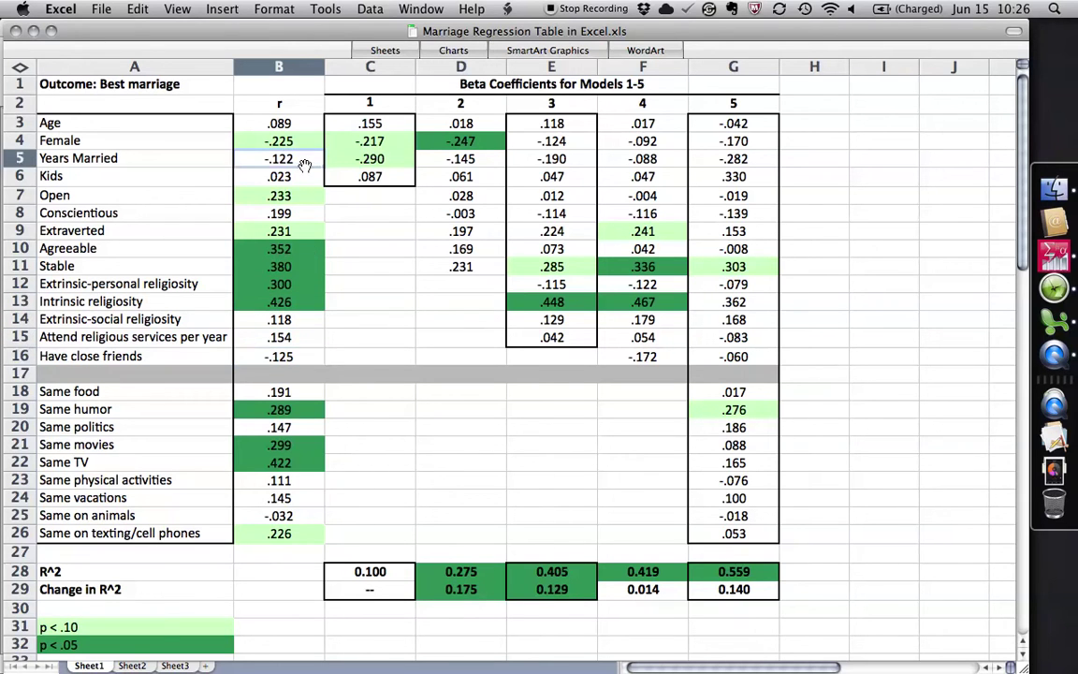
key(Up)
key(Up)
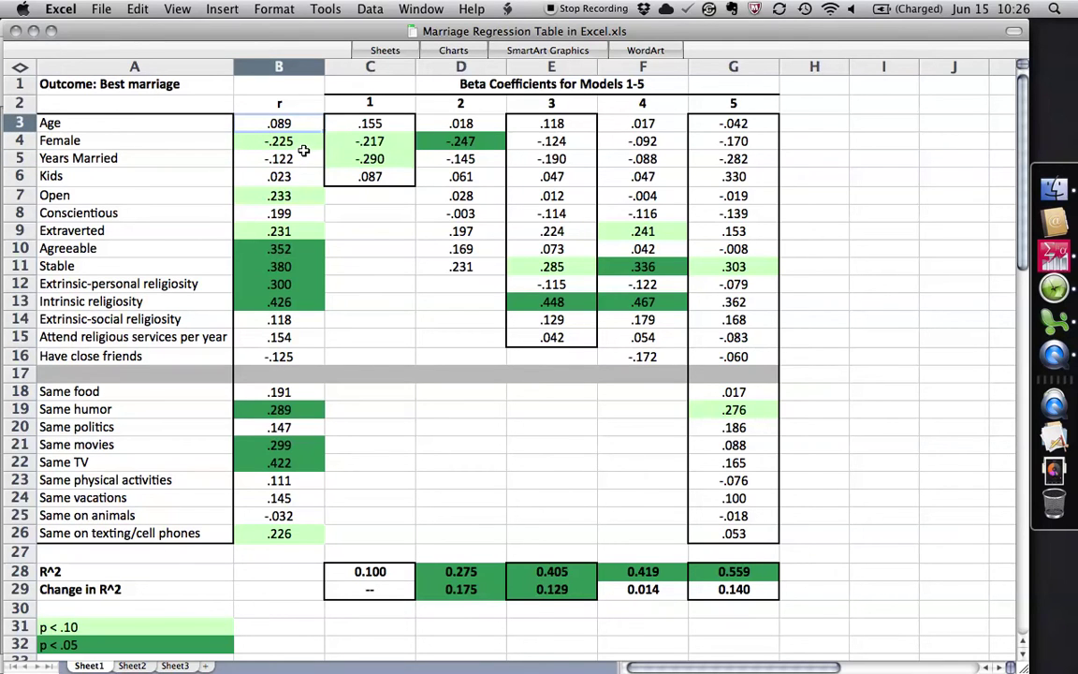
click(277, 392)
key(Down)
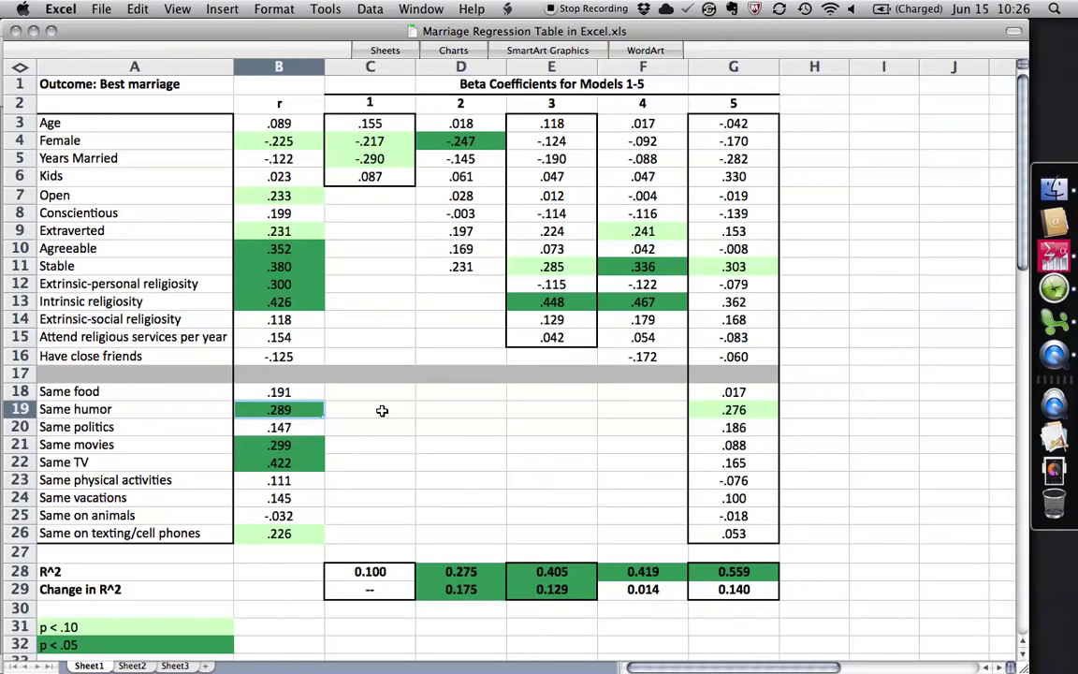
key(Down)
key(Down)
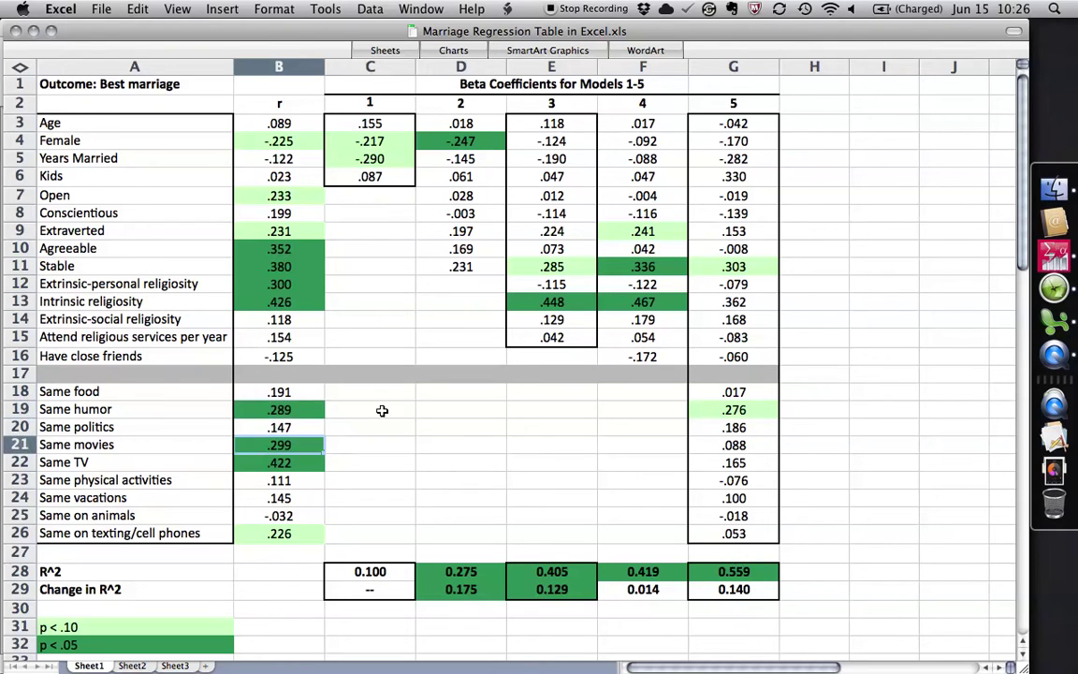
key(Down)
key(Up)
key(Up)
key(Up)
key(Up)
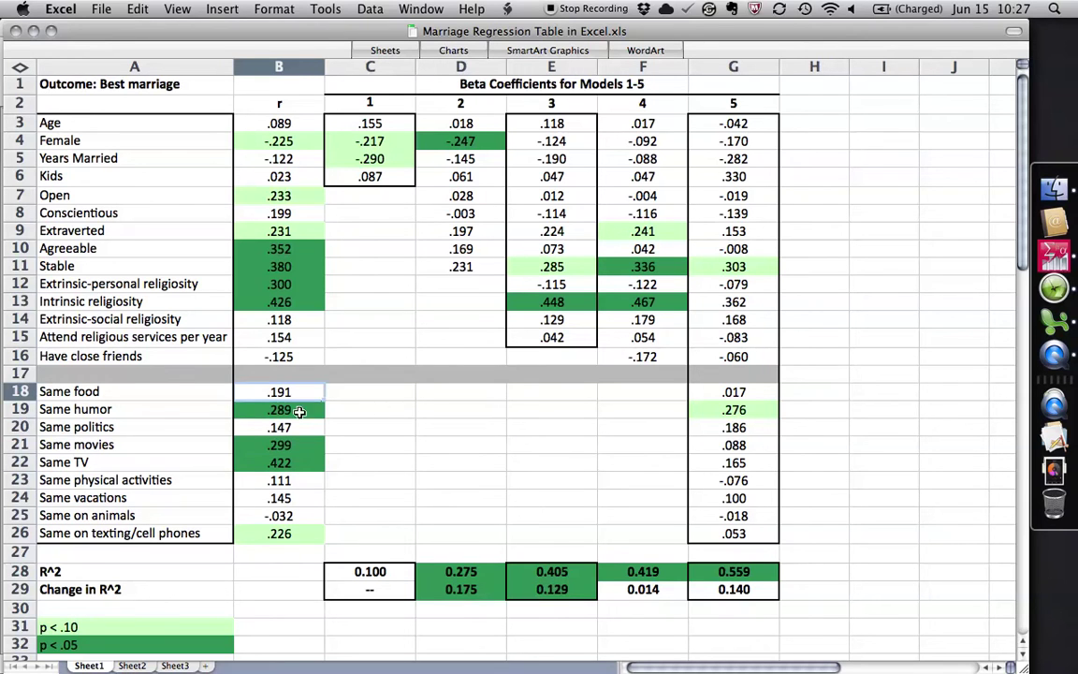
key(Down)
key(Down)
key(Down)
key(Down)
key(Down)
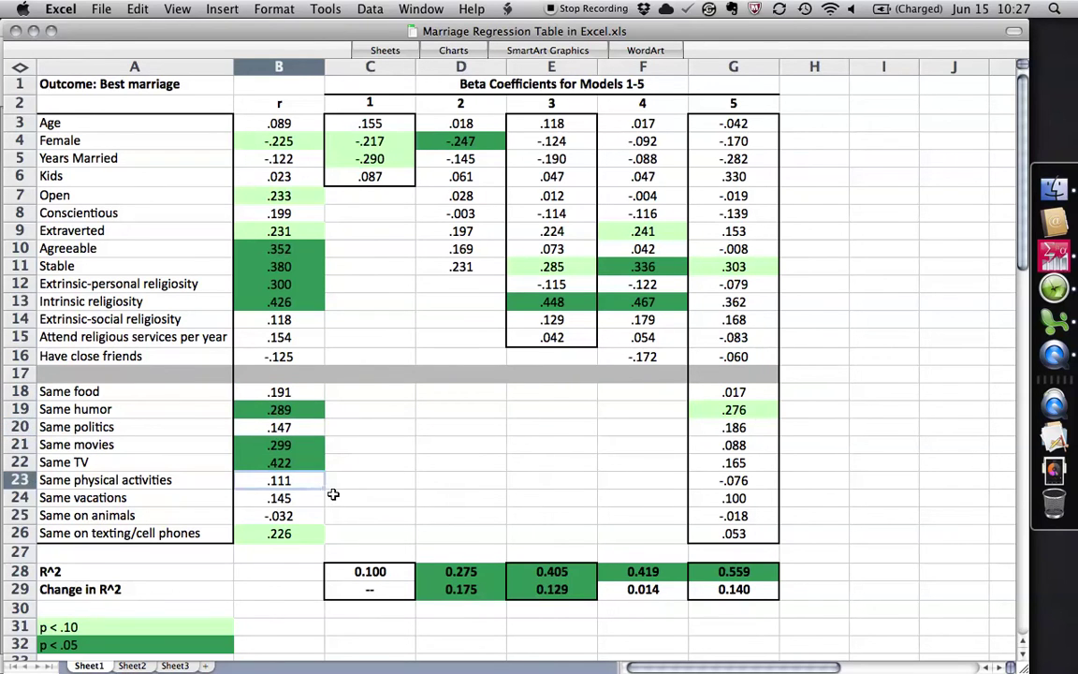
key(Down)
key(Down)
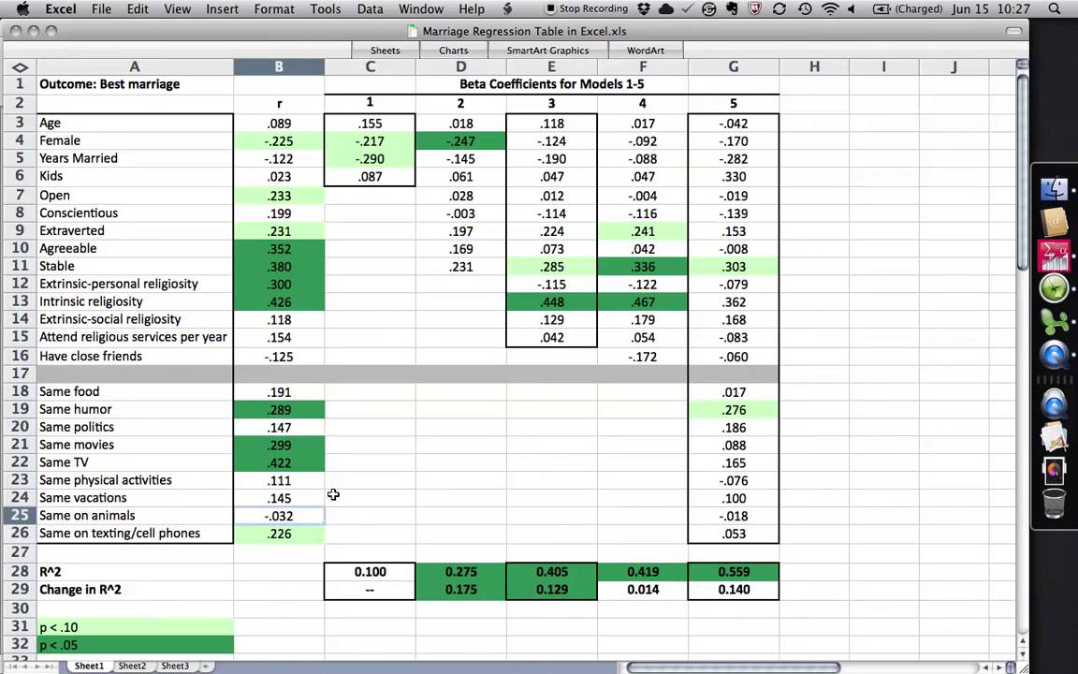
key(Down)
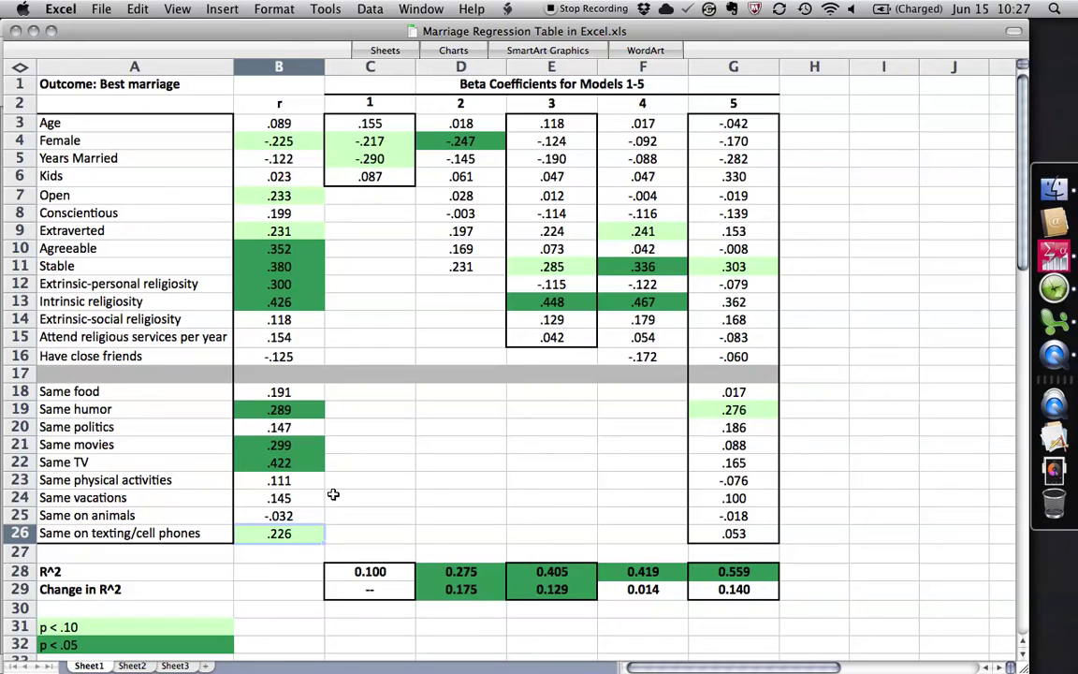
drag(269, 127, 305, 350)
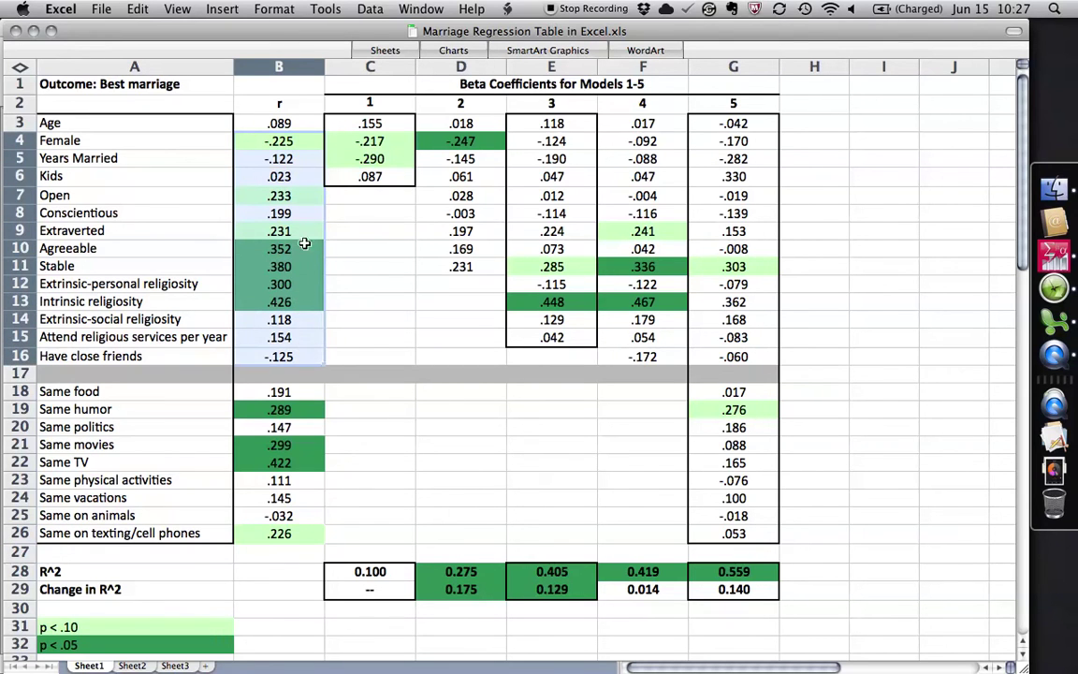
drag(154, 396, 140, 533)
drag(164, 352, 161, 125)
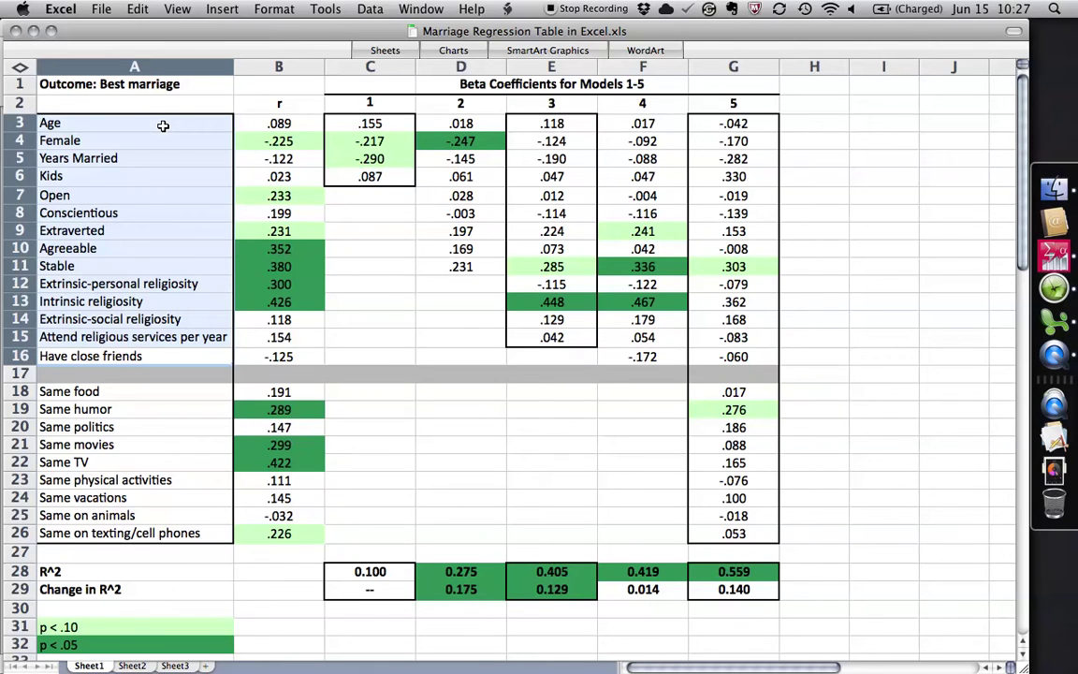
key(super+Tab)
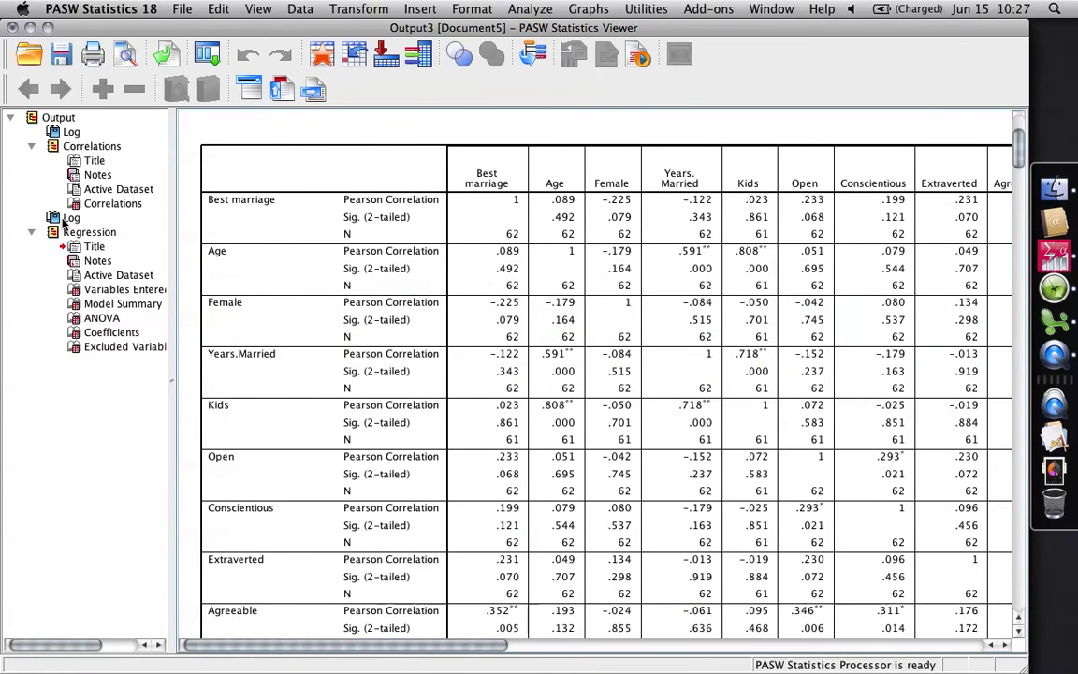
Step: Jump to the Regression output heading, then scroll up to the Variables Entered/Removed table listing five Enter blocks
click(65, 218)
click(561, 283)
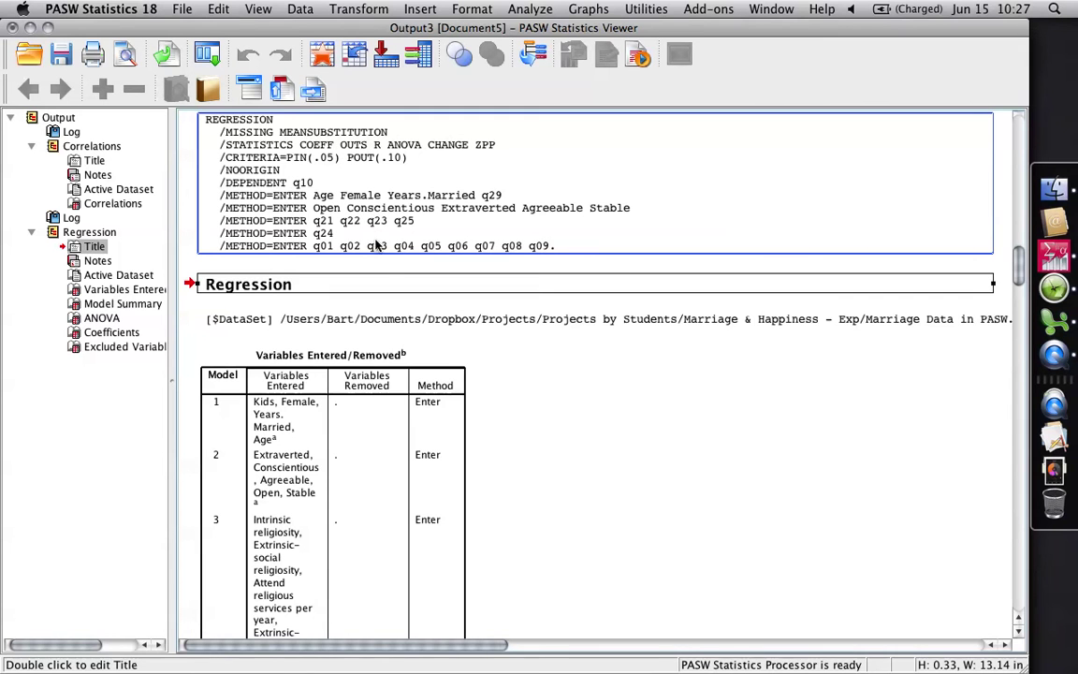
click(423, 320)
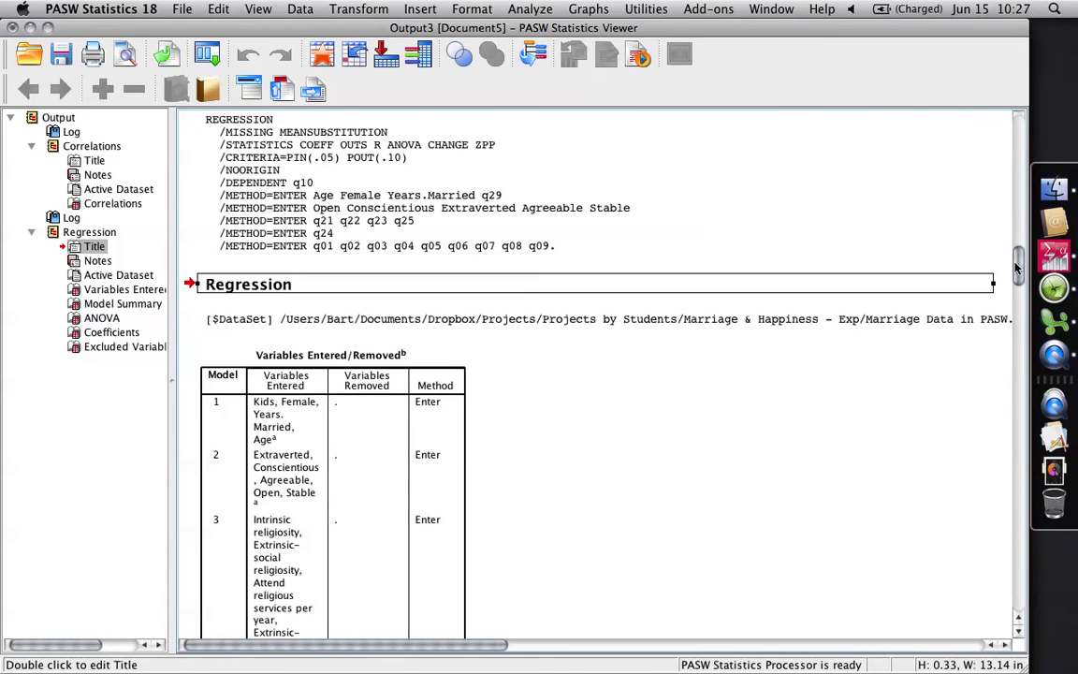
drag(1018, 267, 1018, 355)
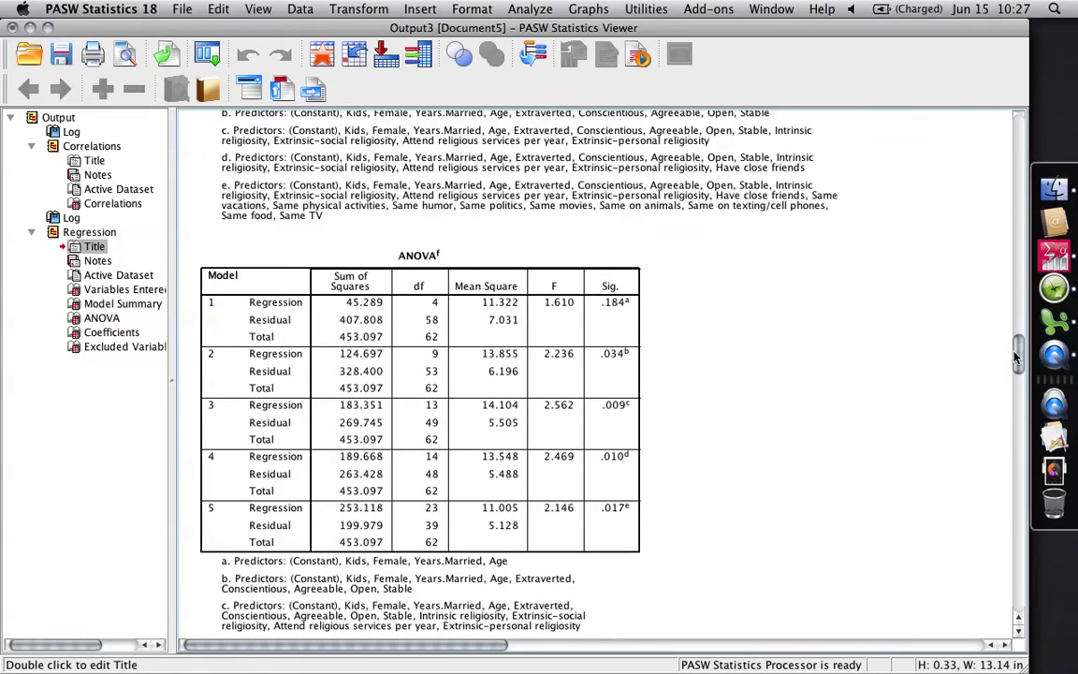
scroll(926, 305, up, 15)
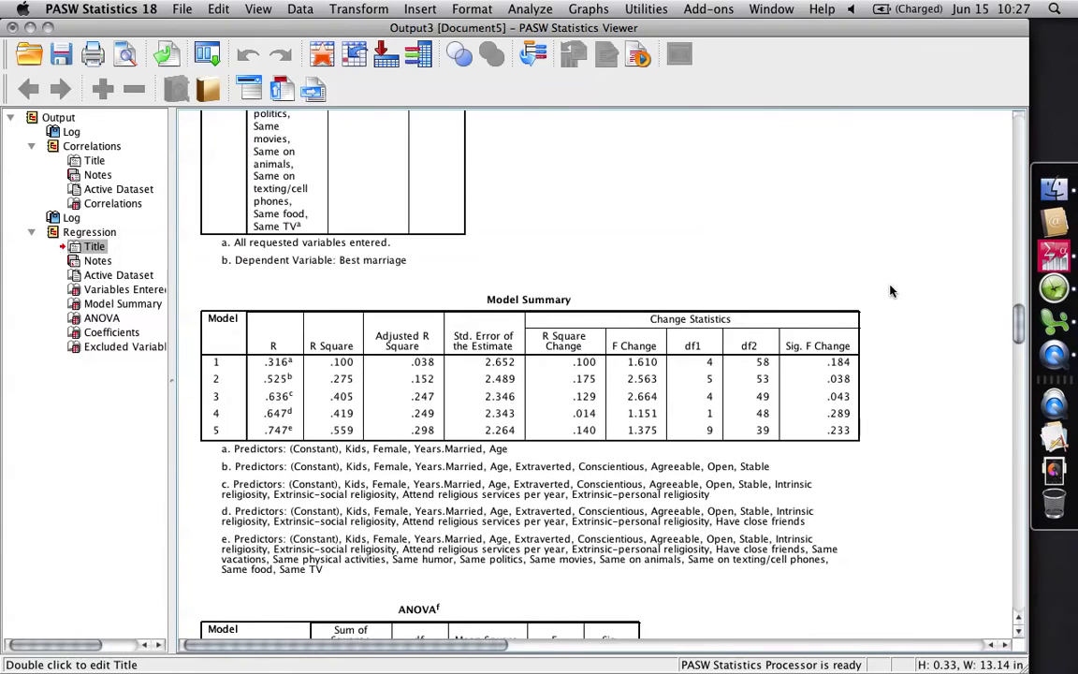
scroll(890, 292, up, 8)
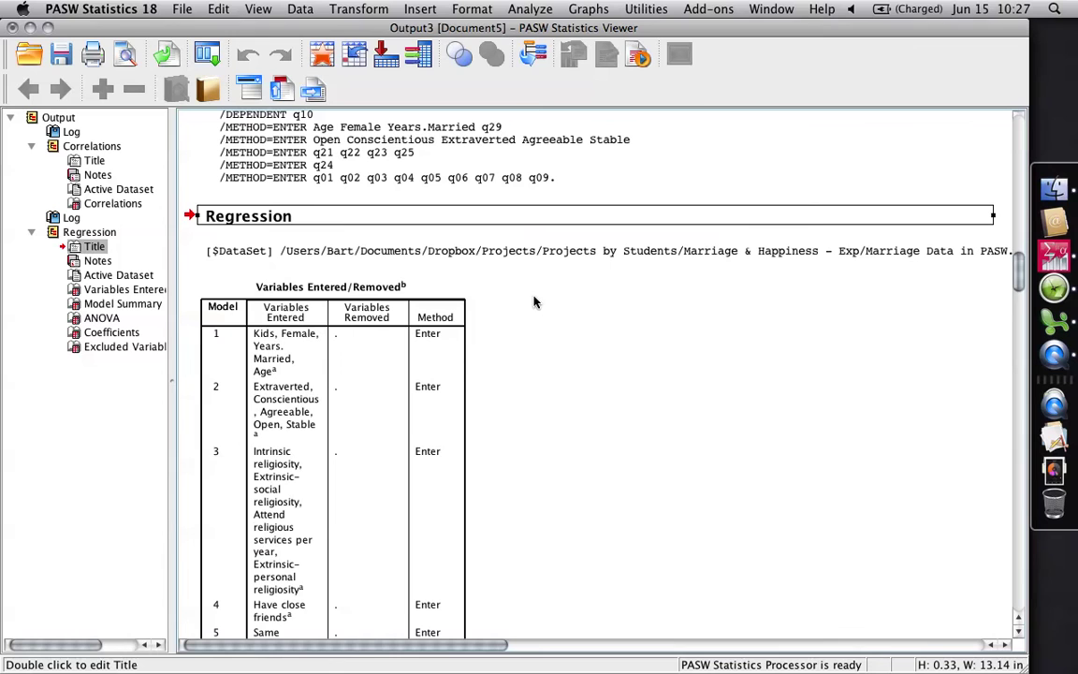
click(361, 296)
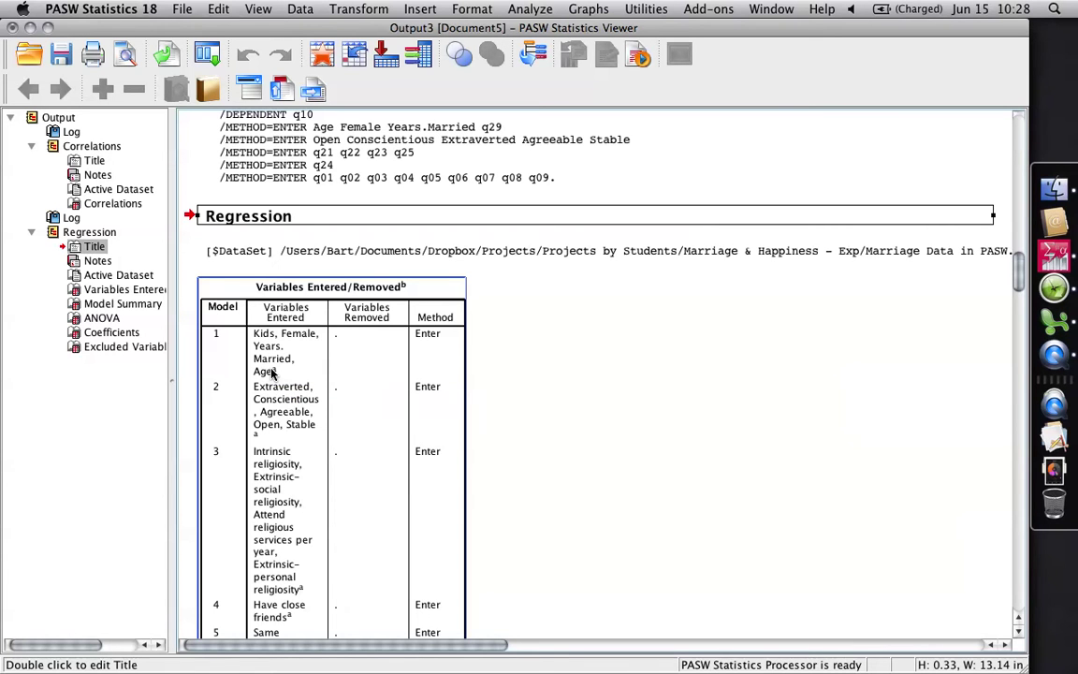
key(super+Tab)
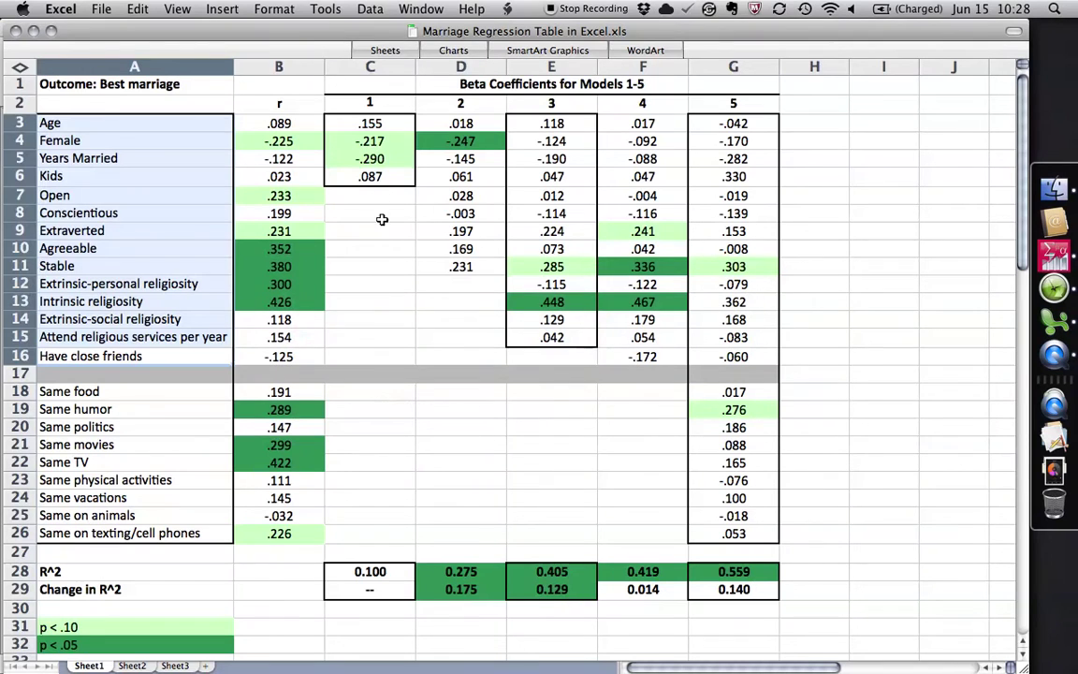
drag(356, 122, 360, 173)
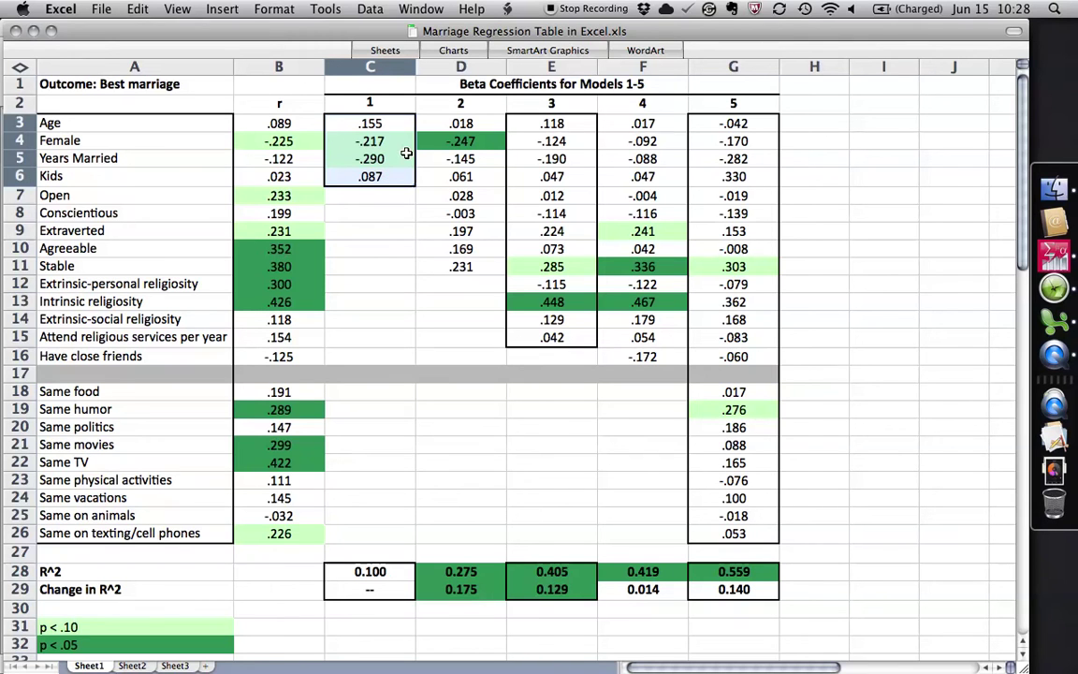
drag(353, 142, 368, 157)
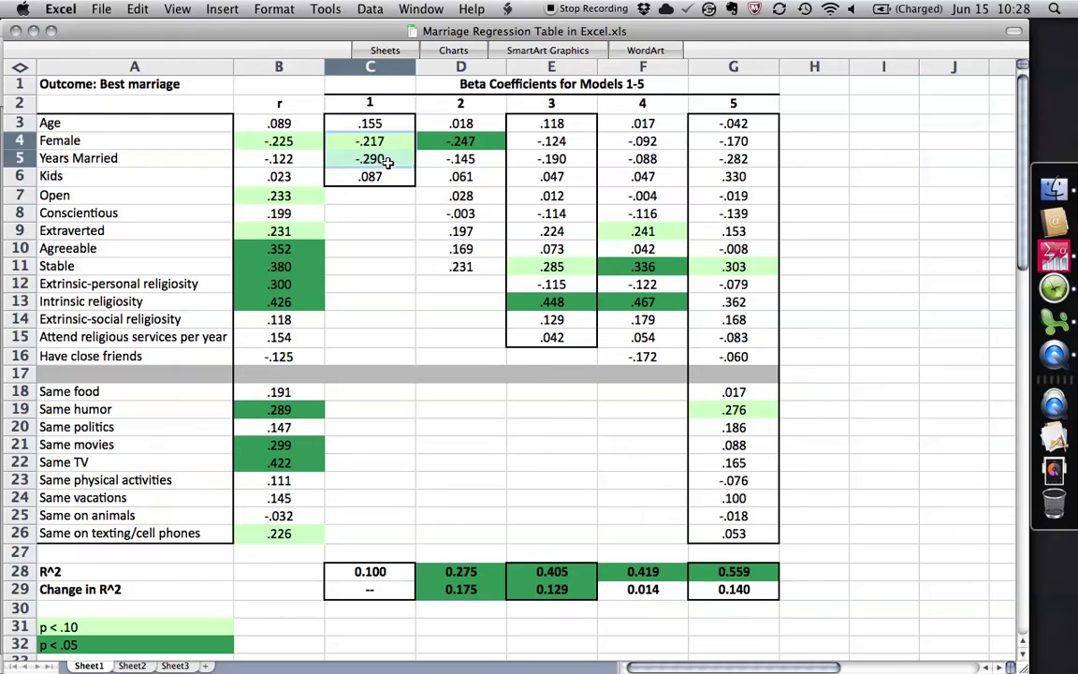
click(389, 160)
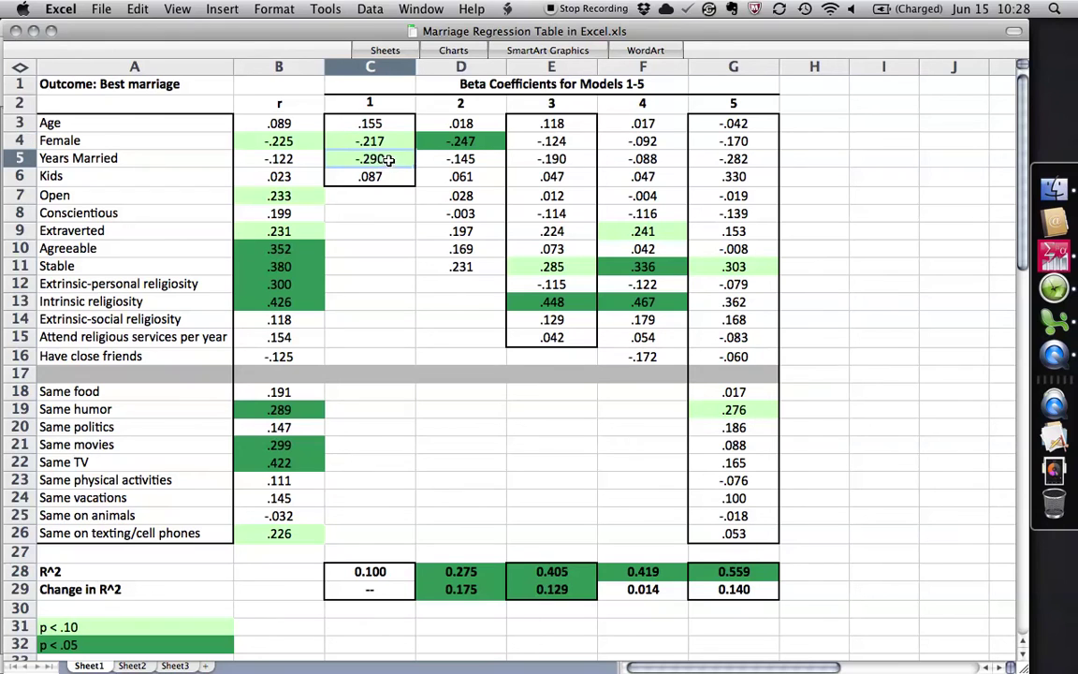
click(267, 158)
click(372, 159)
click(379, 573)
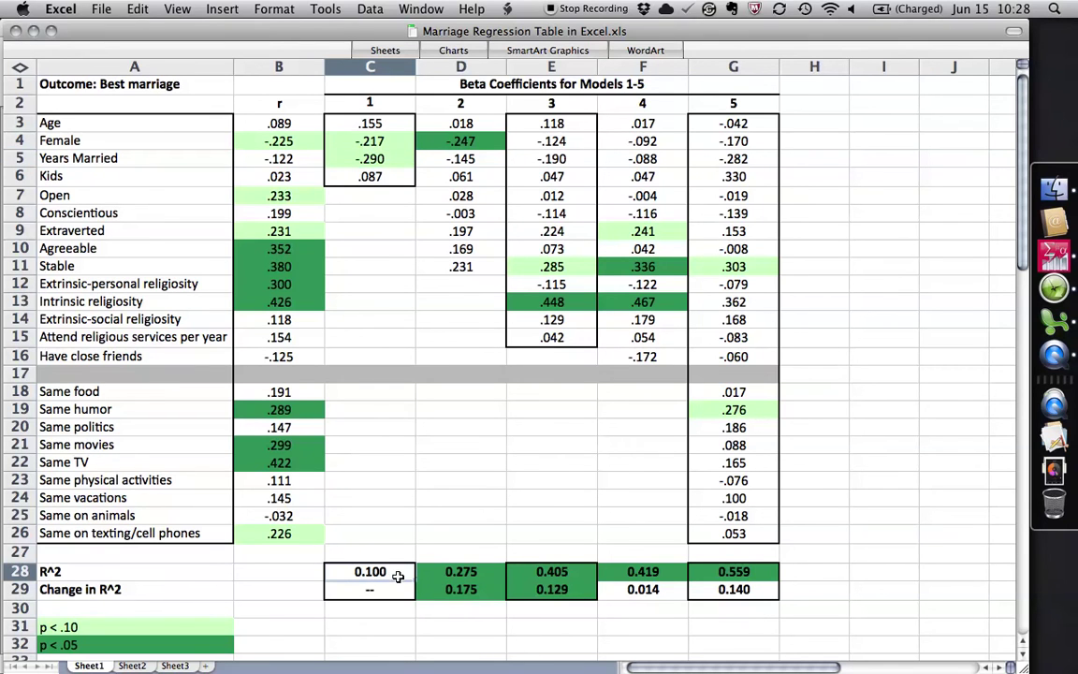
drag(374, 123, 342, 159)
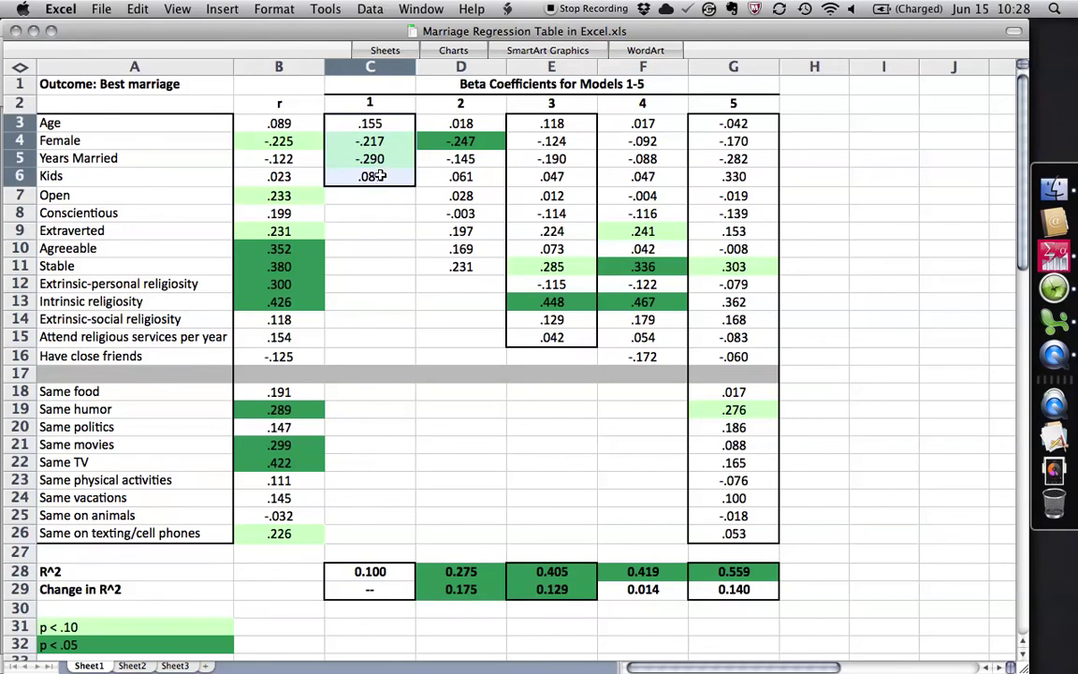
click(381, 572)
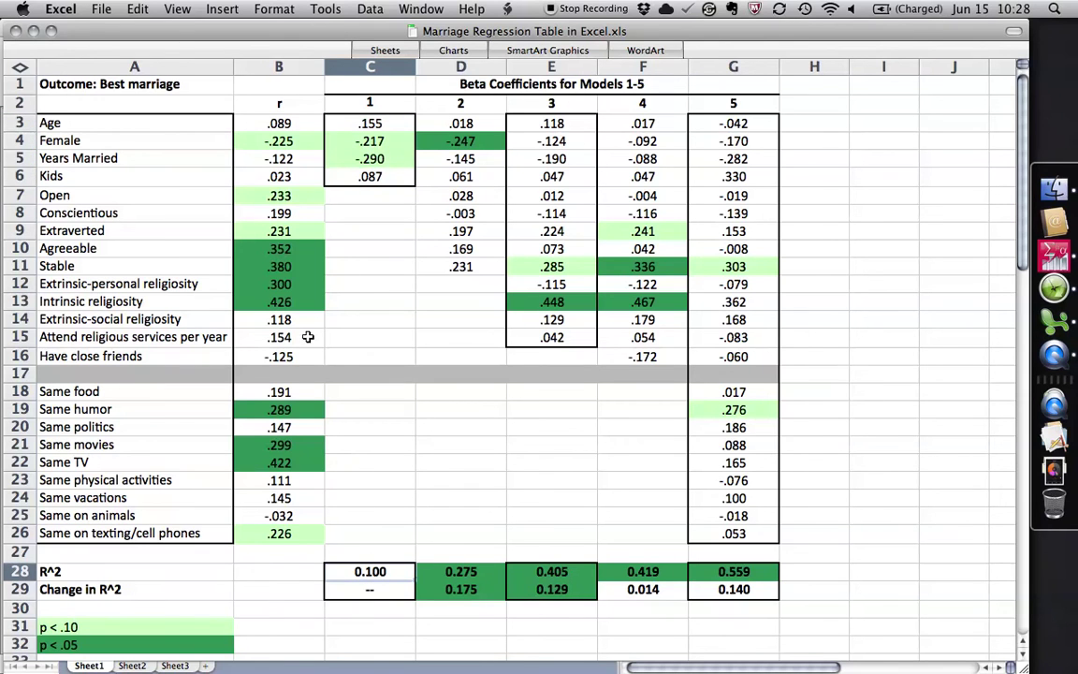
click(129, 80)
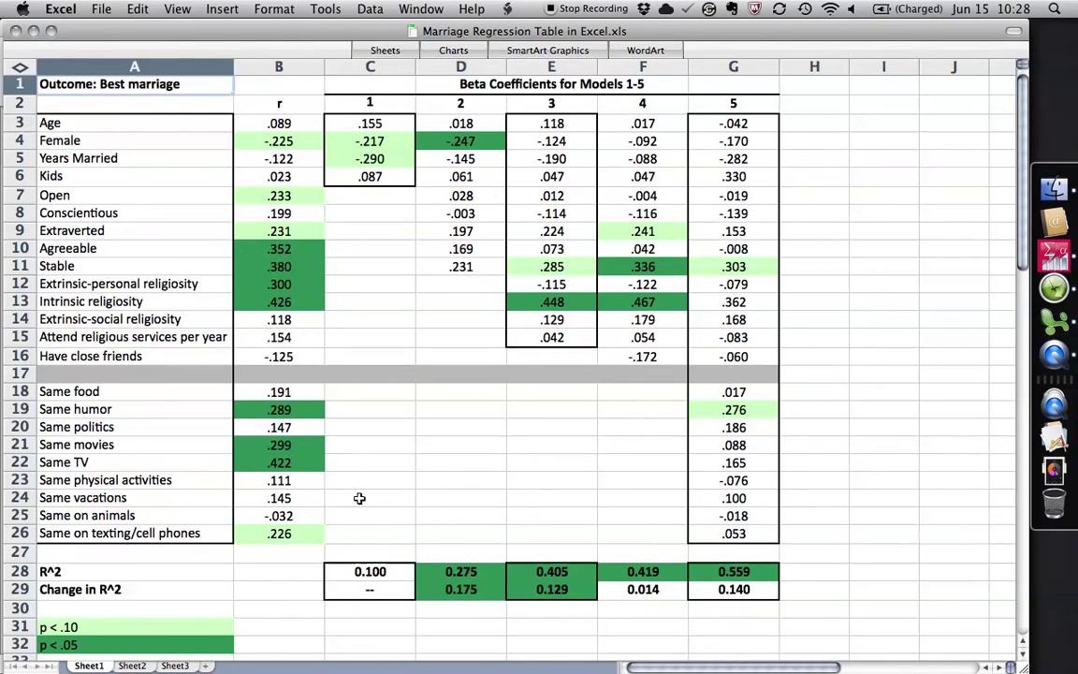
click(379, 571)
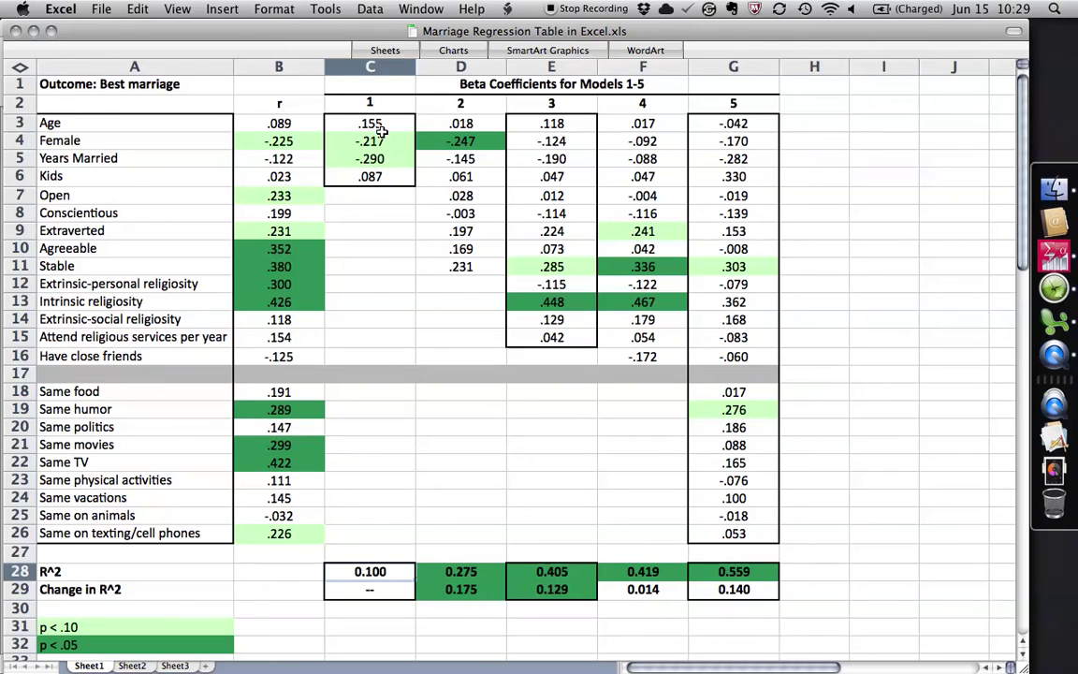
drag(386, 123, 375, 198)
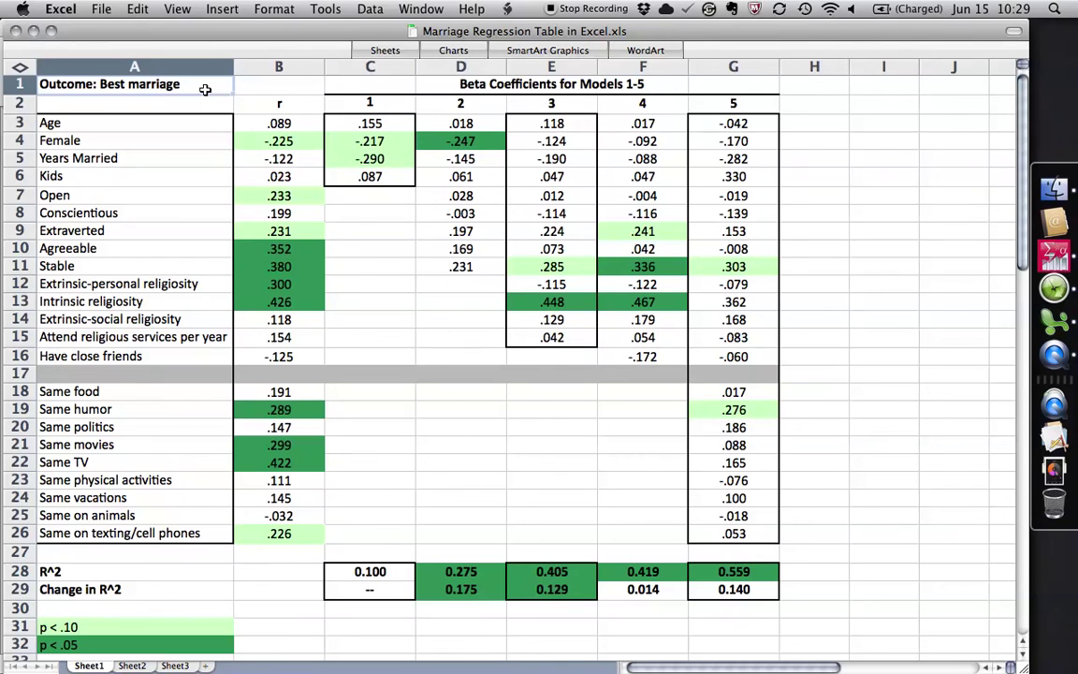
click(405, 575)
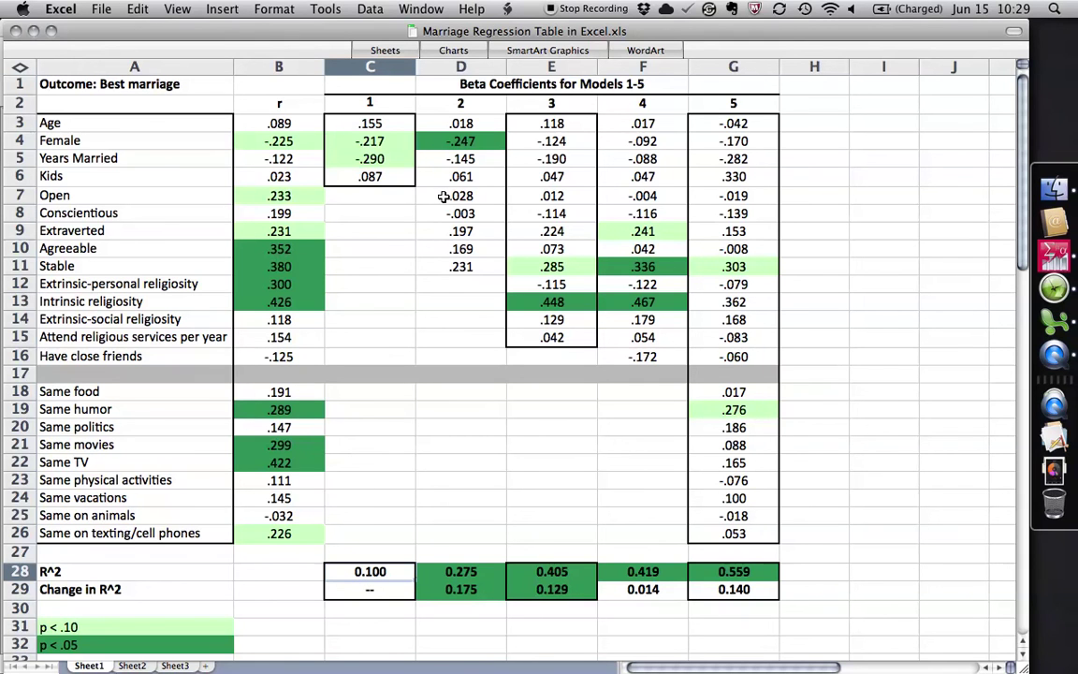
key(super+Tab)
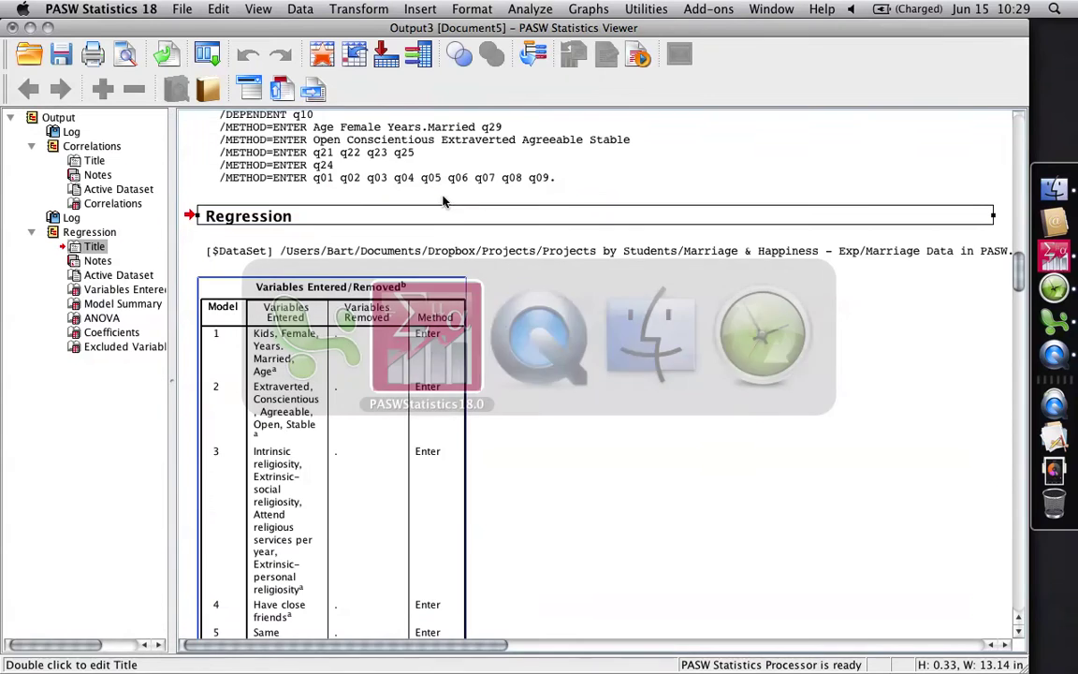
scroll(499, 343, down, 5)
scroll(499, 343, down, 8)
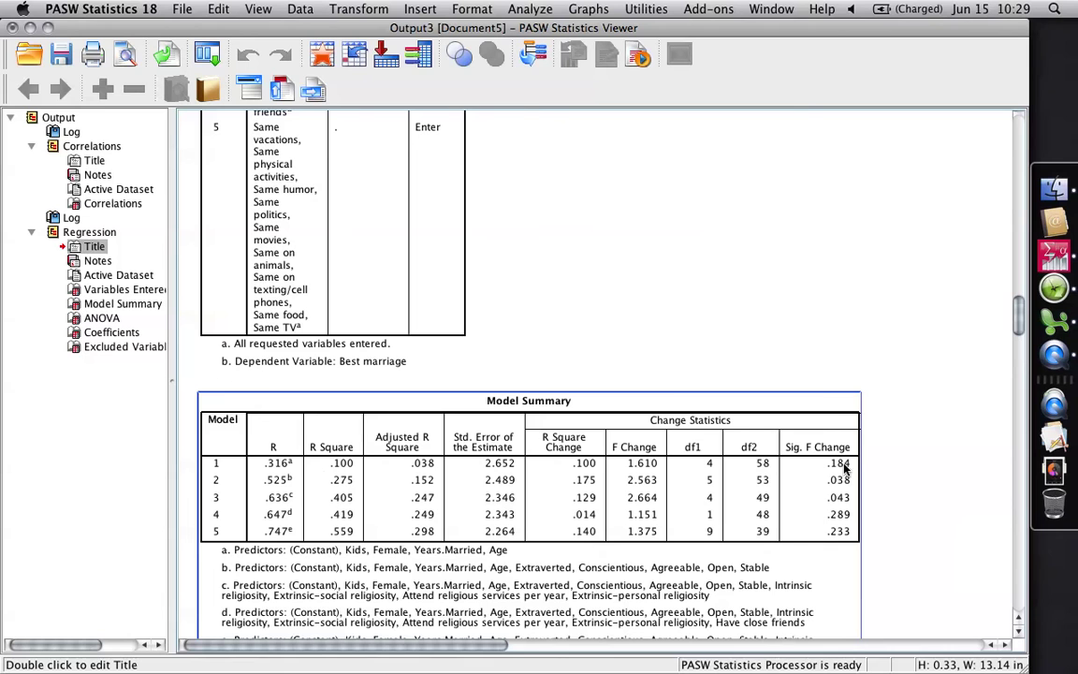
scroll(828, 460, down, 6)
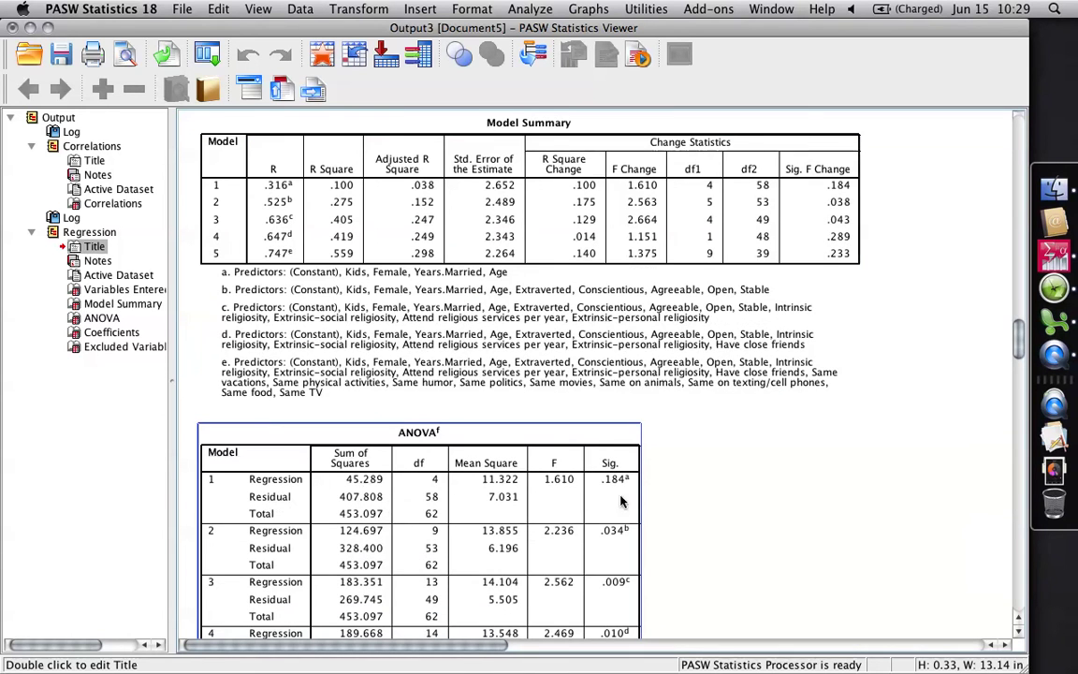
click(270, 200)
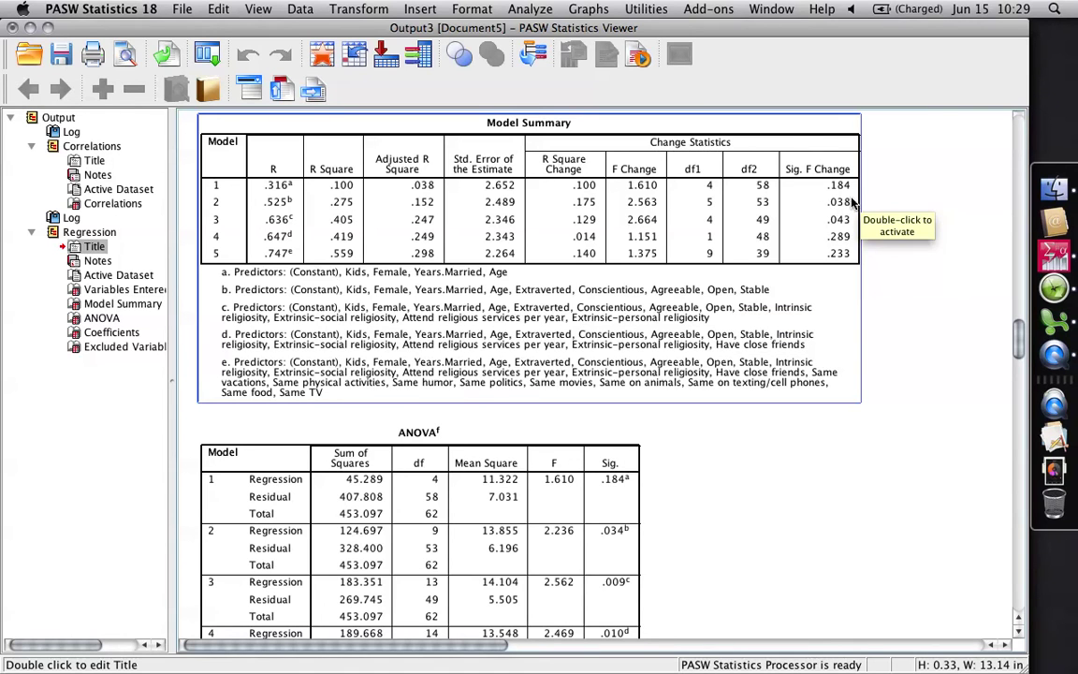
click(742, 493)
click(581, 541)
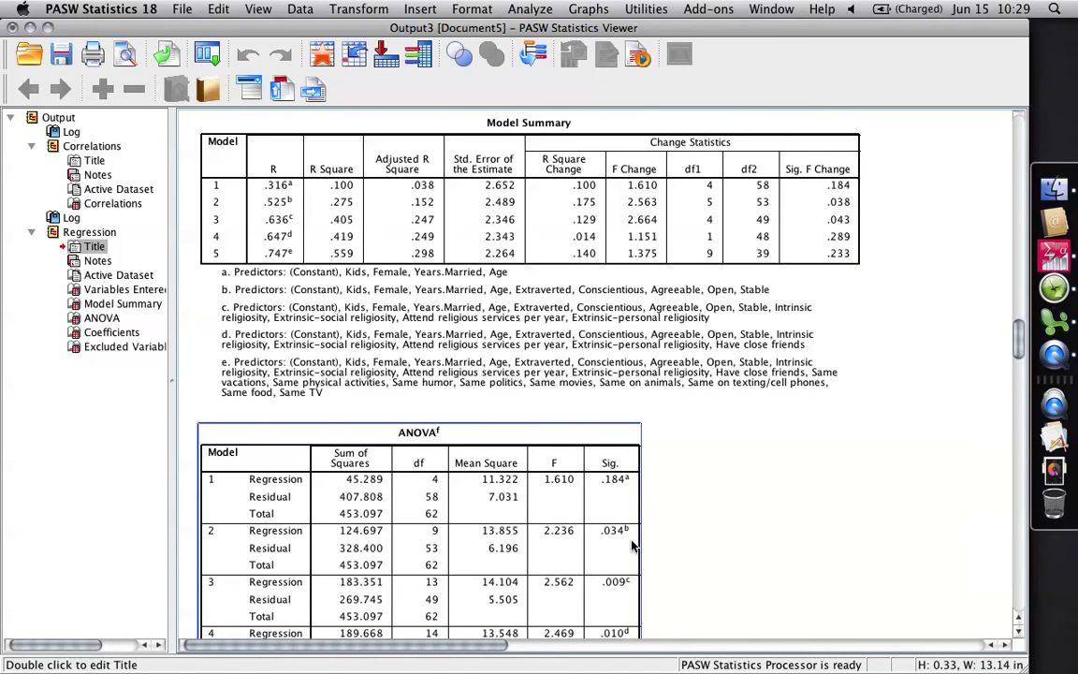
key(super+Tab)
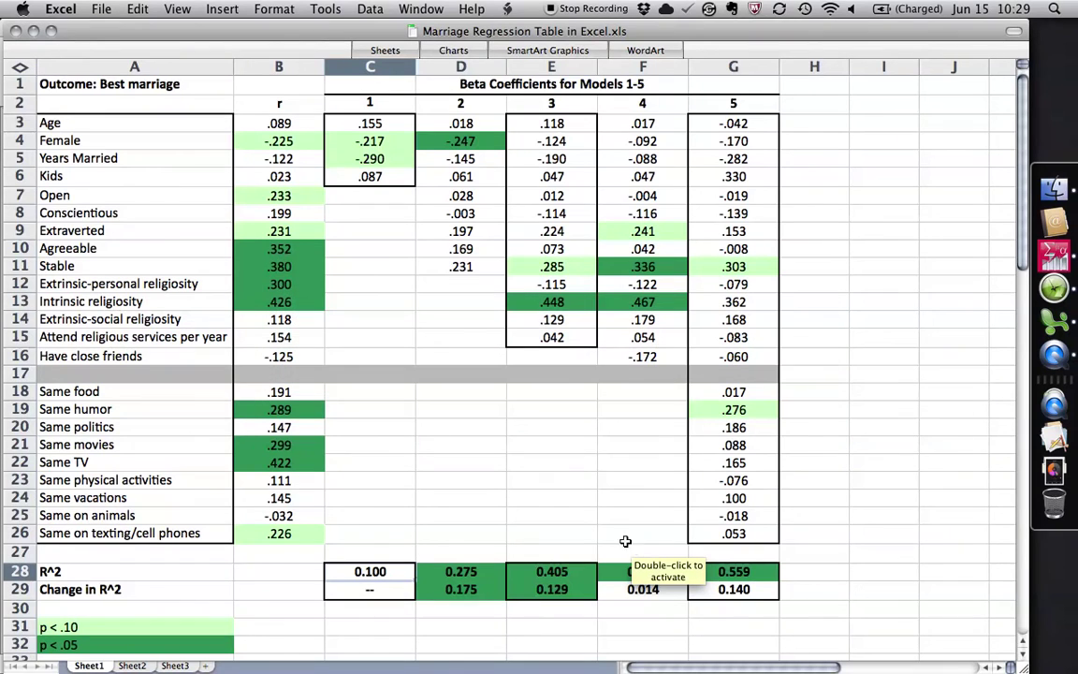
drag(460, 572, 460, 590)
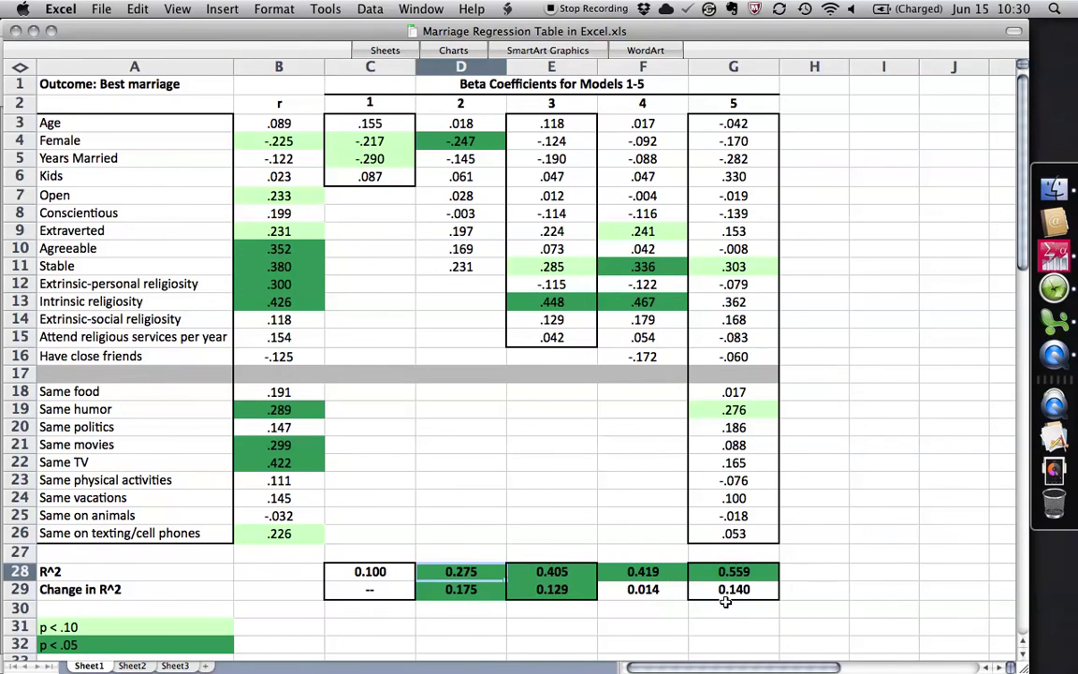
drag(449, 123, 467, 266)
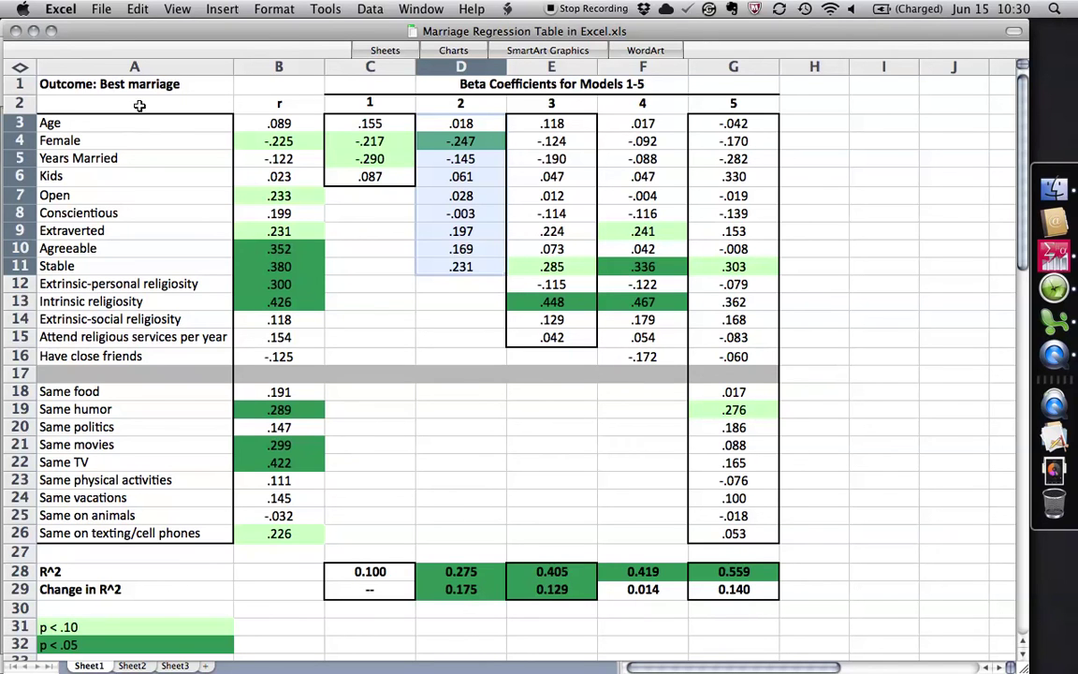
click(463, 575)
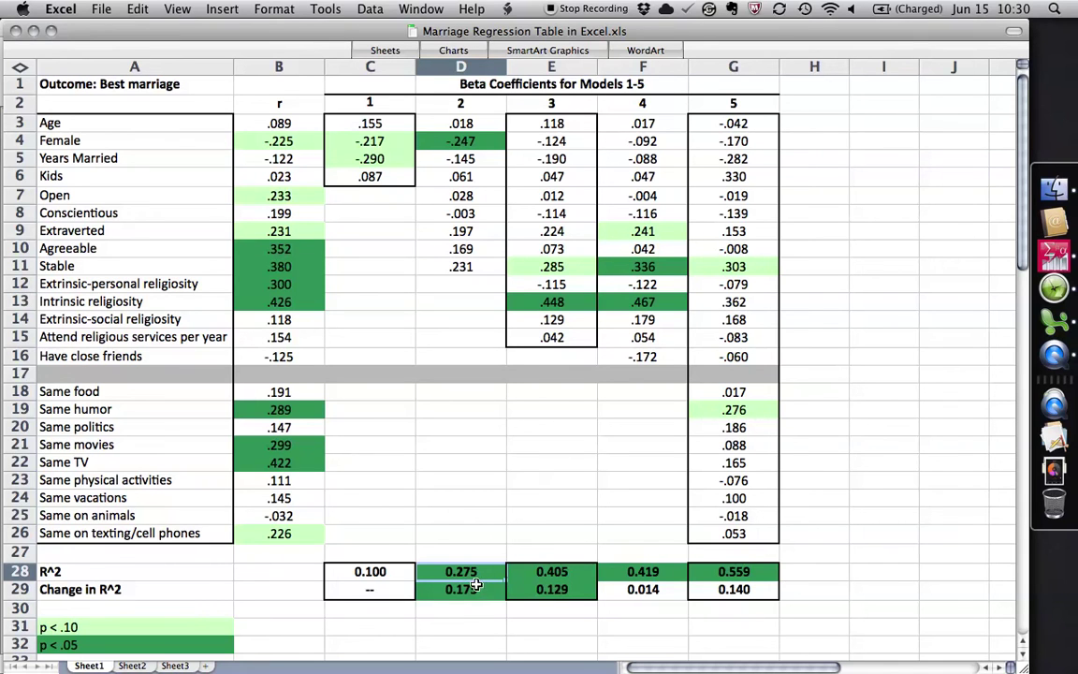
click(487, 590)
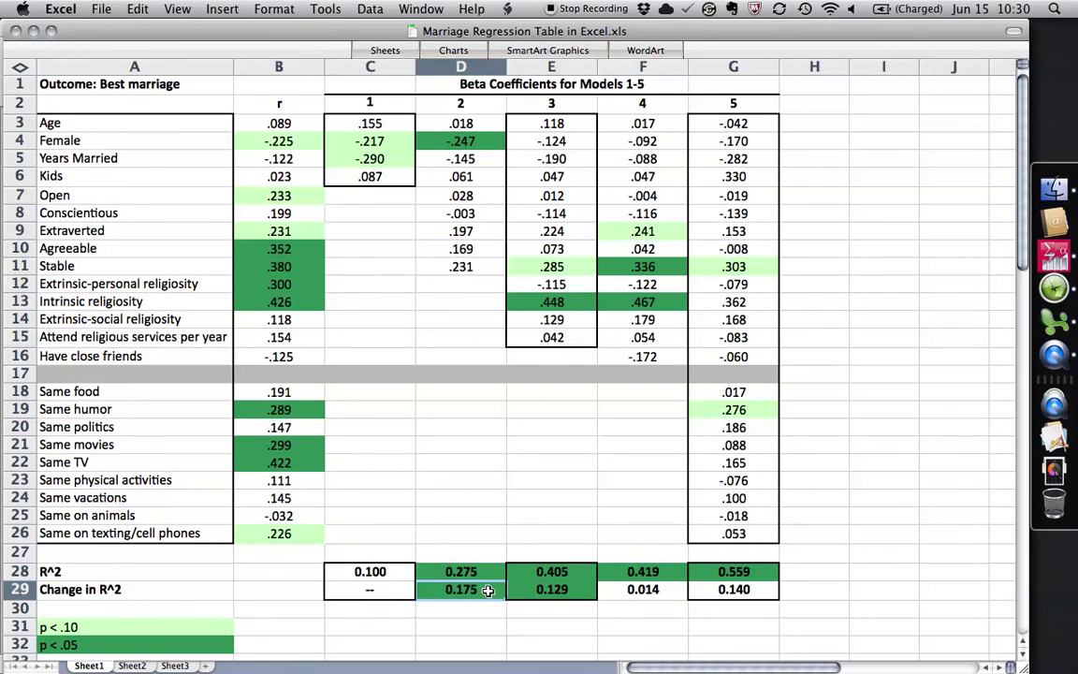
click(547, 306)
drag(547, 309, 547, 340)
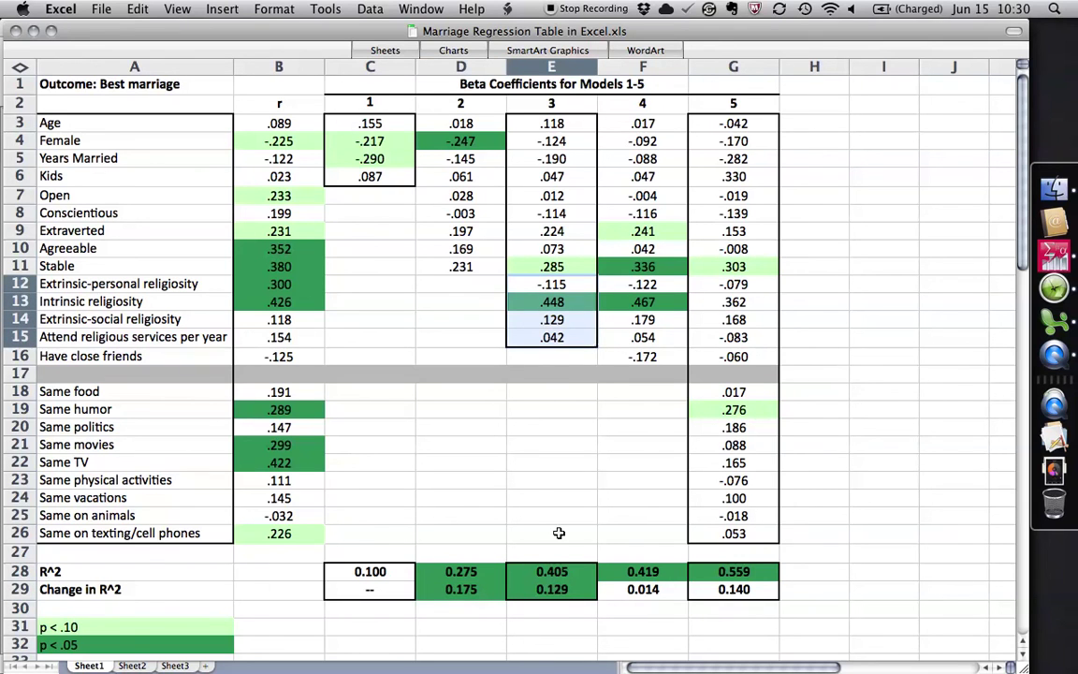
click(590, 574)
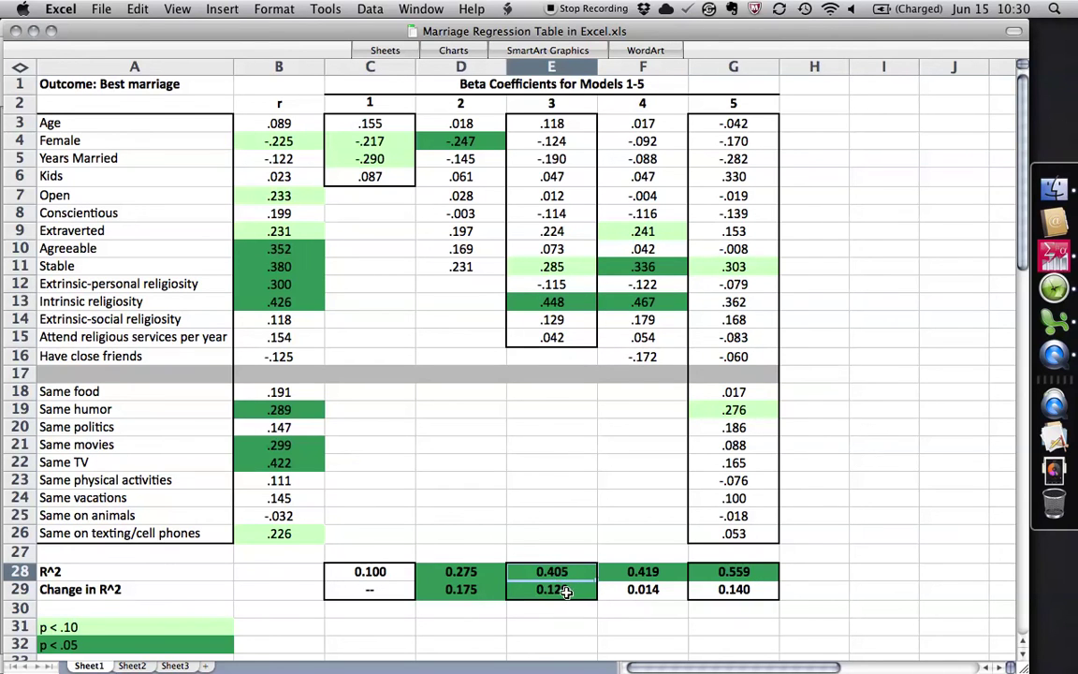
click(560, 588)
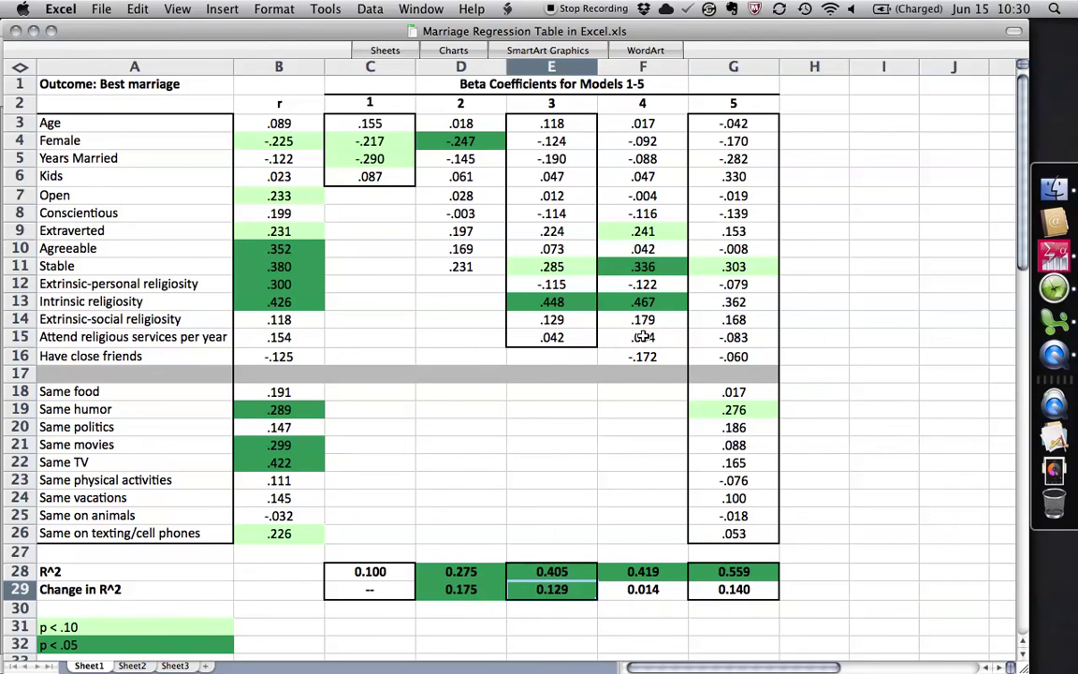
click(674, 360)
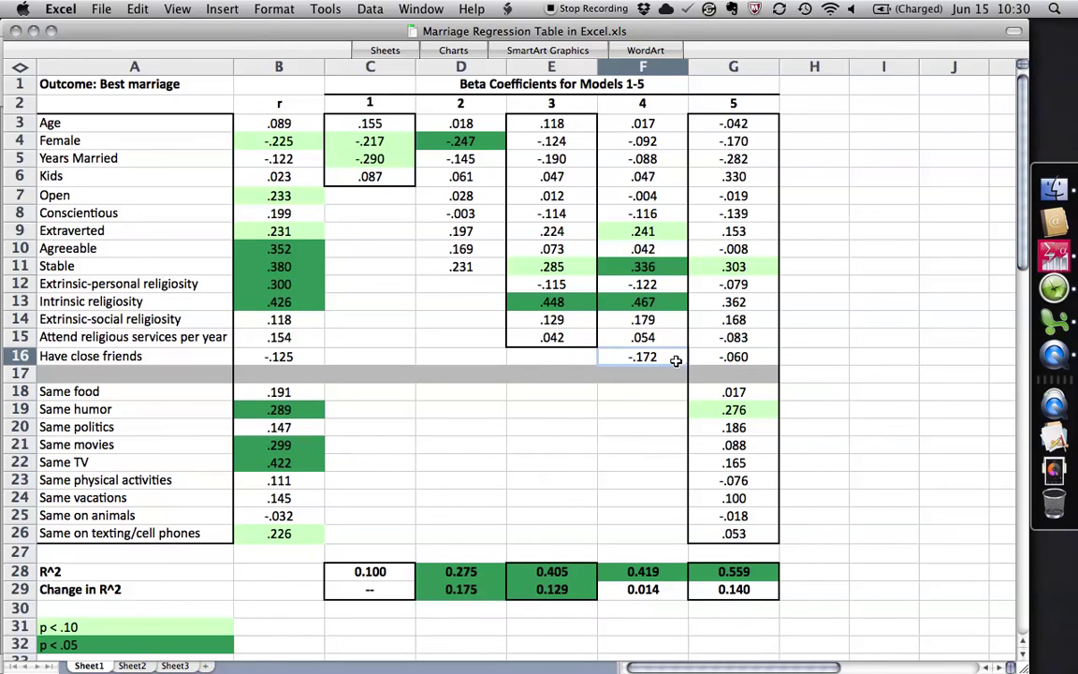
drag(393, 572, 649, 572)
click(646, 572)
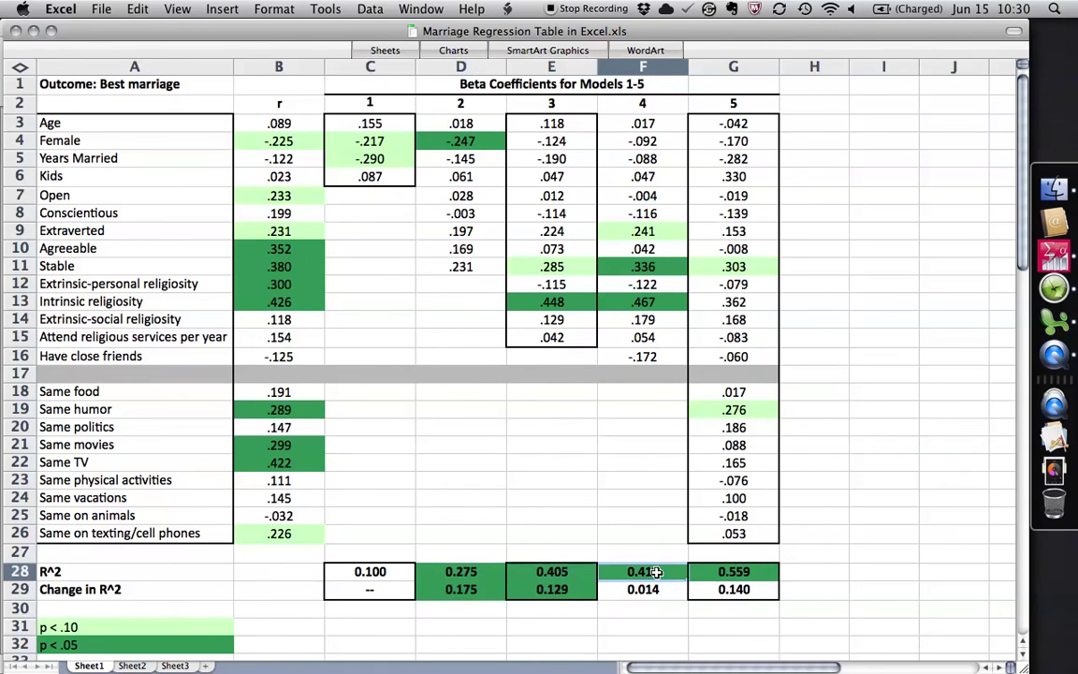
click(654, 590)
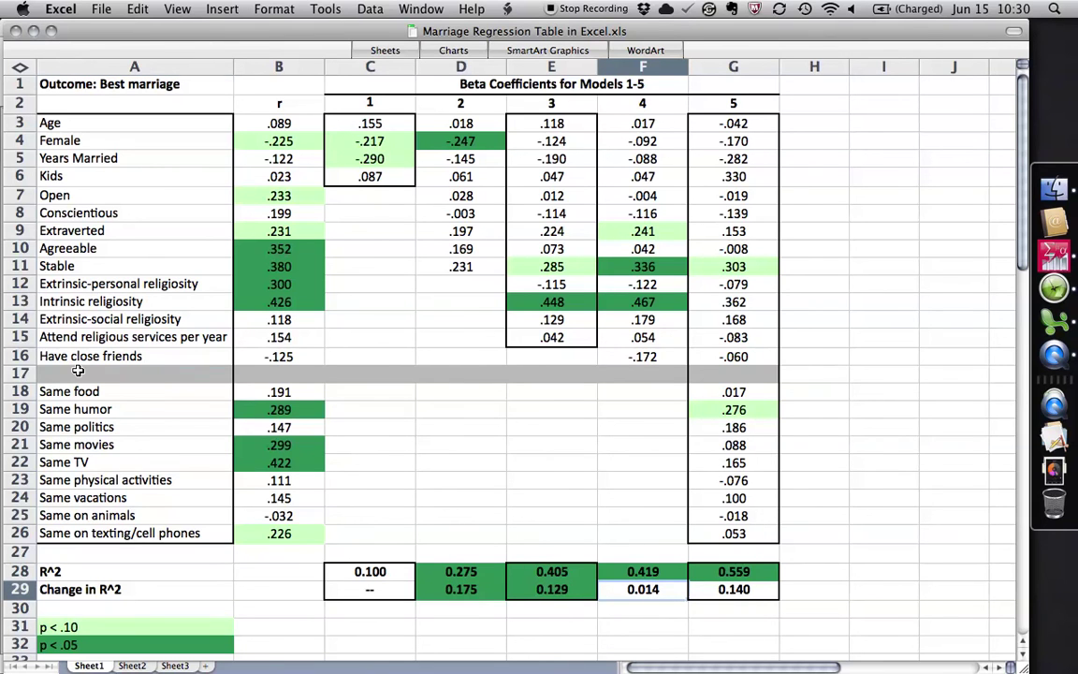
drag(71, 373, 740, 376)
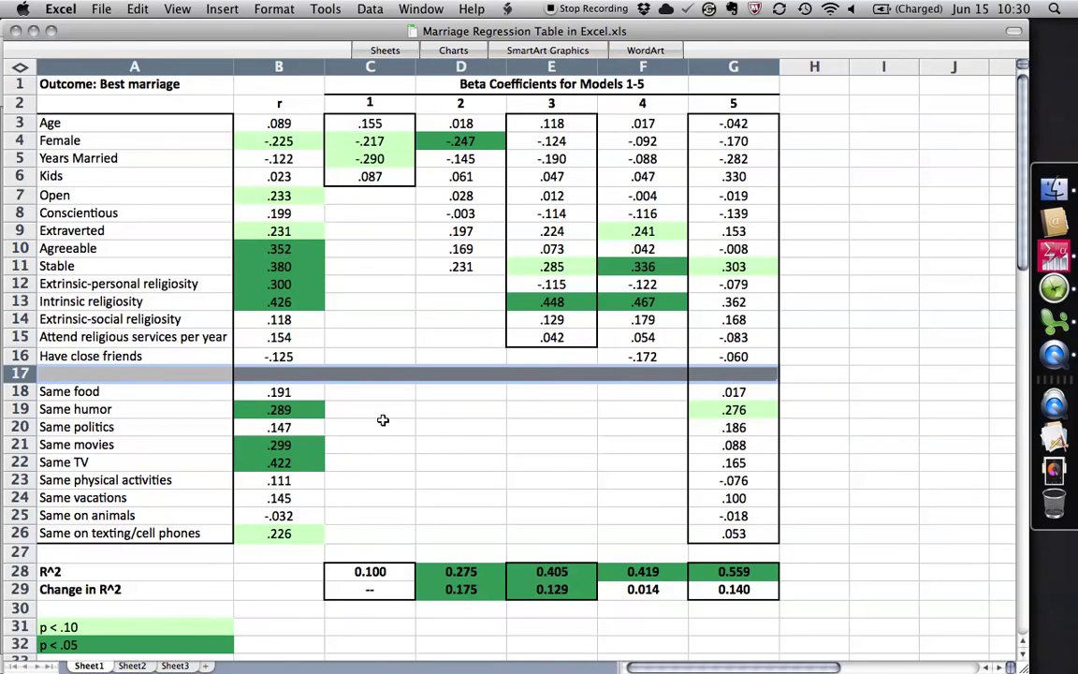
drag(110, 387, 103, 532)
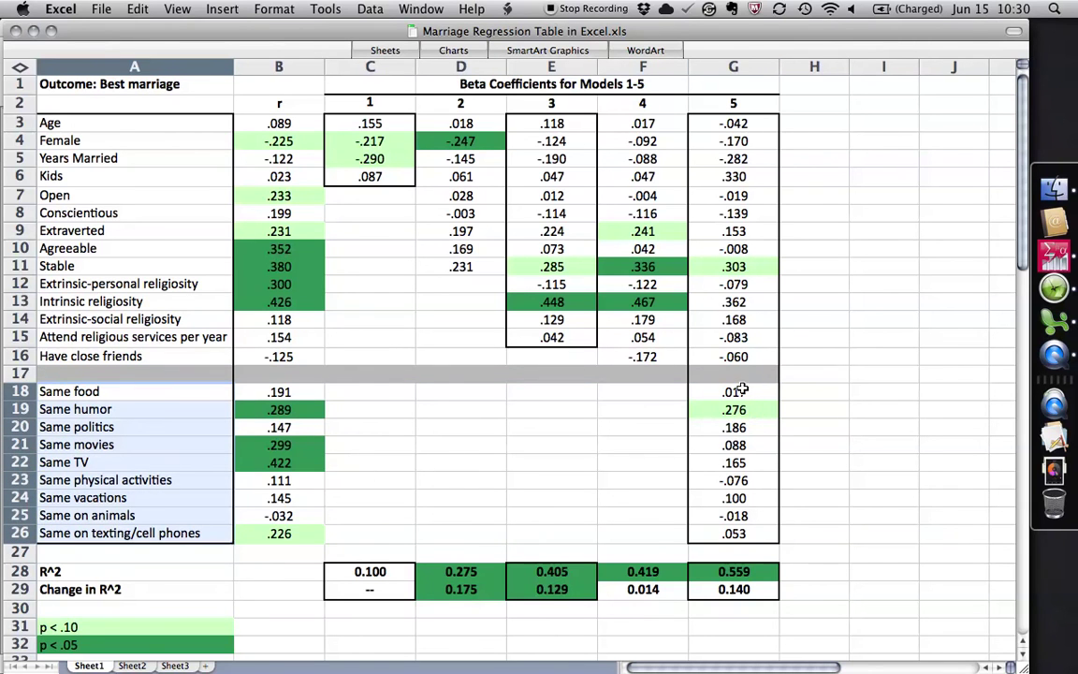
drag(742, 389, 768, 546)
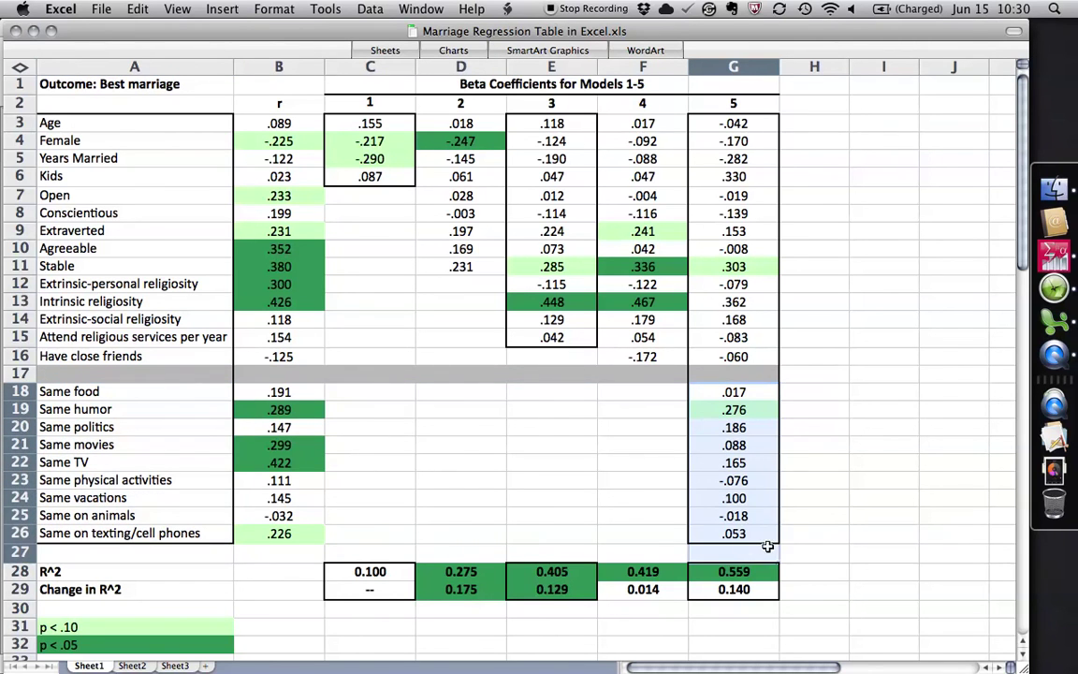
click(741, 572)
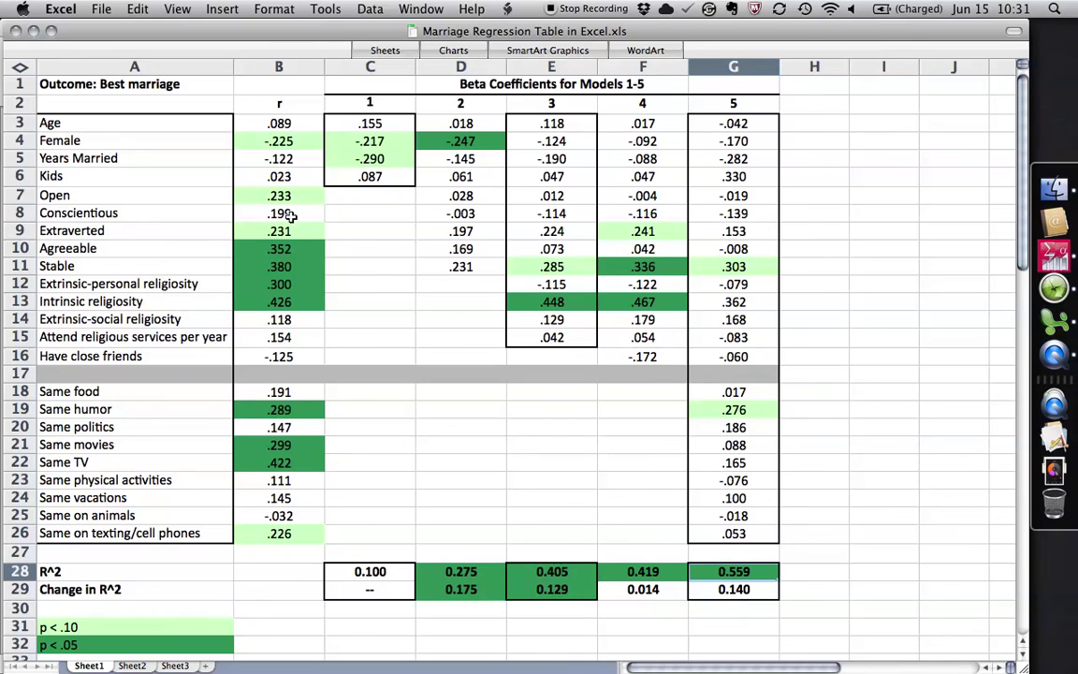
click(137, 83)
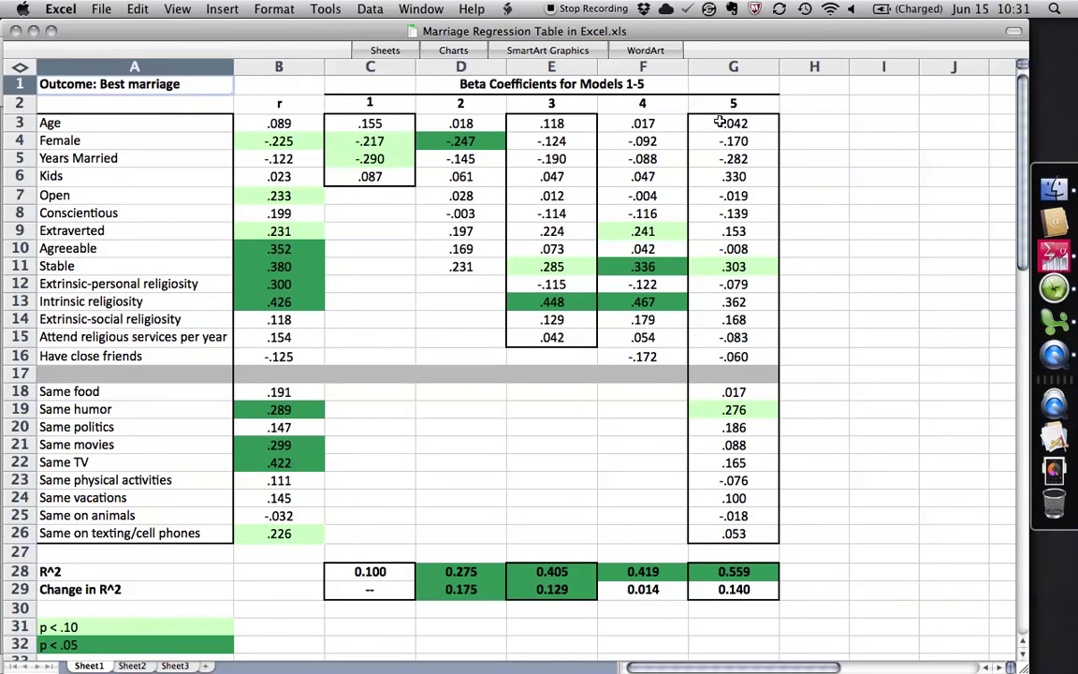
drag(697, 129, 723, 533)
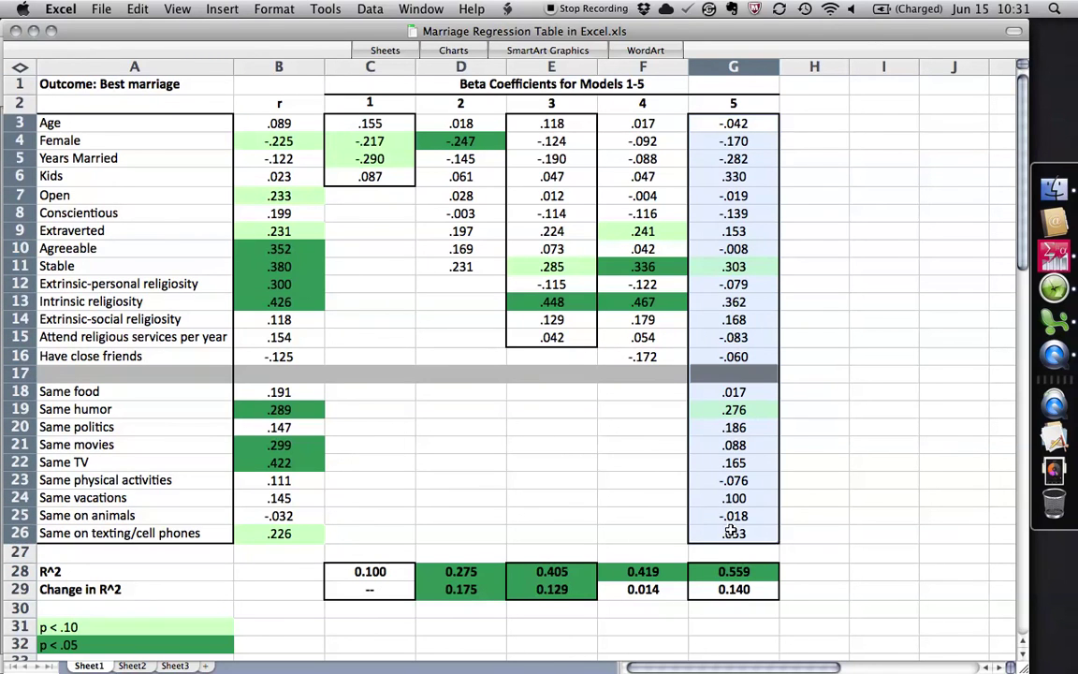
click(161, 84)
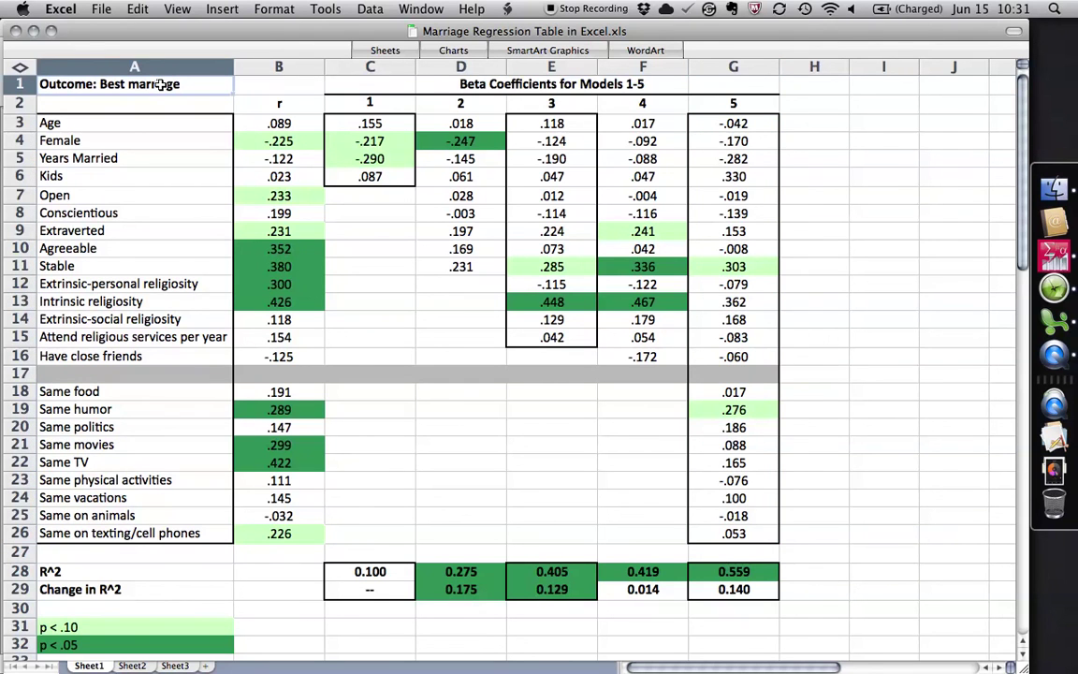
click(756, 590)
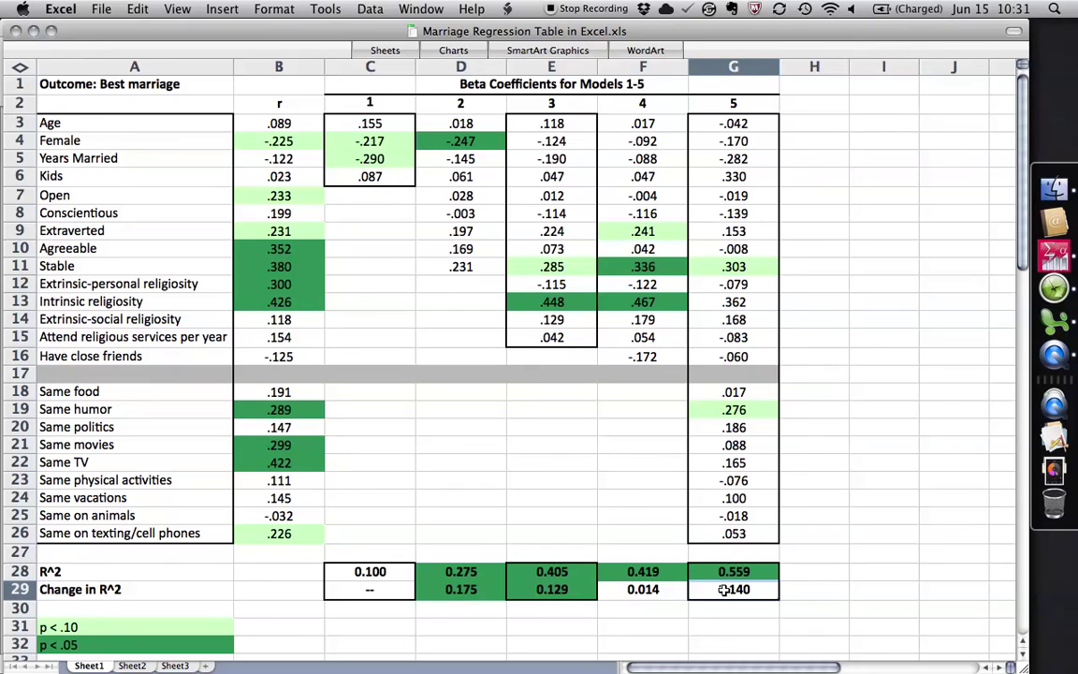
click(552, 590)
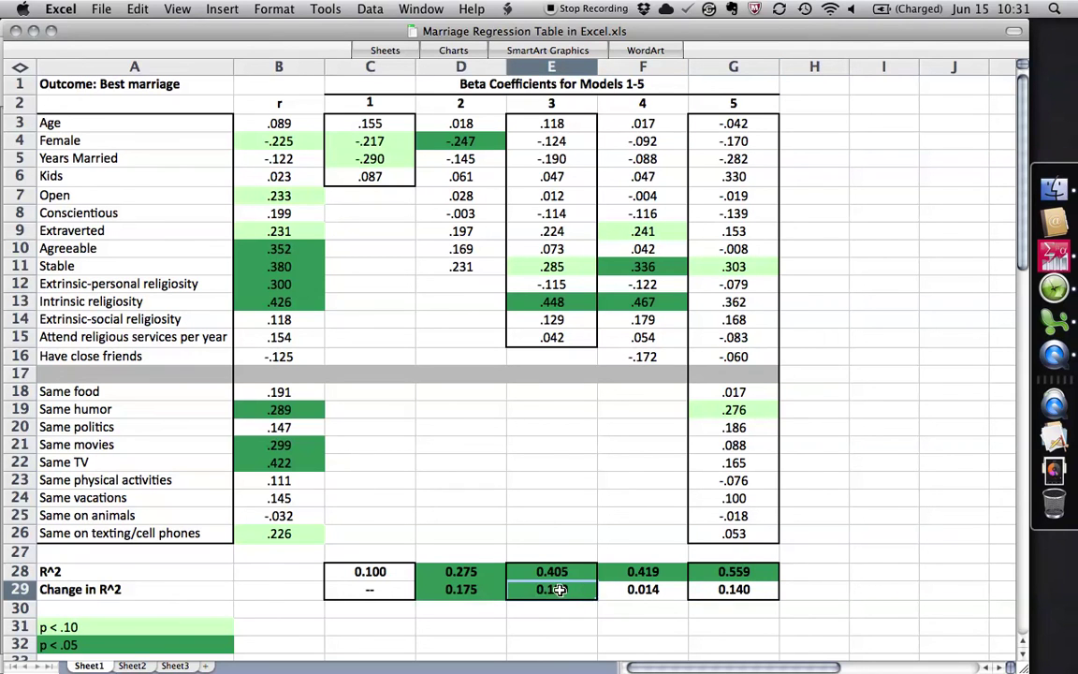
click(735, 589)
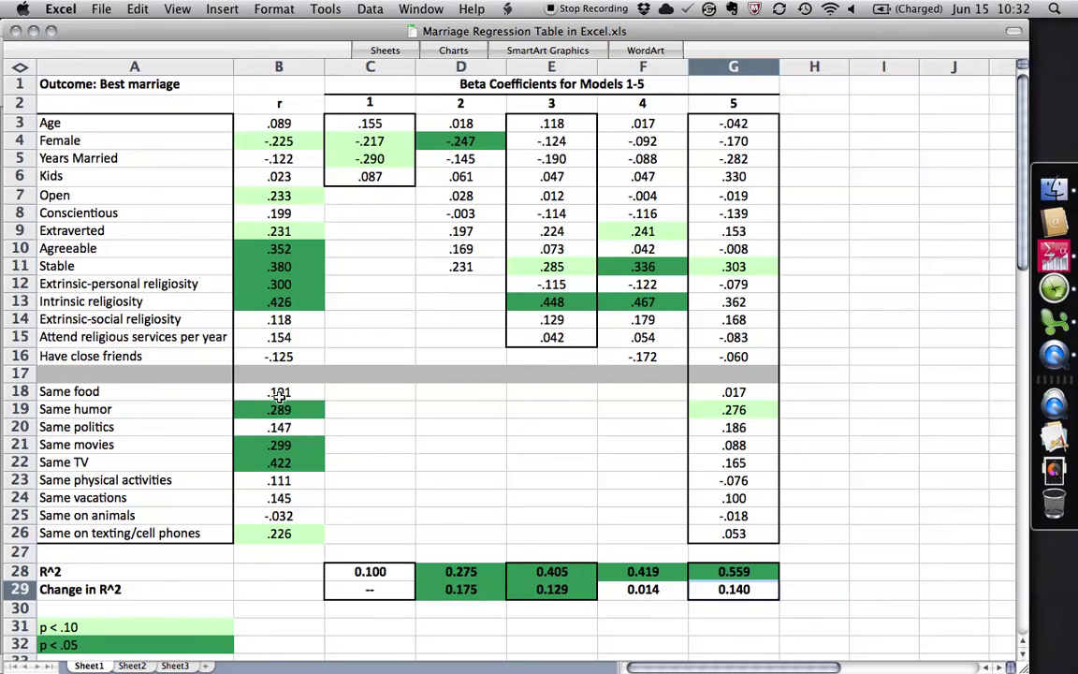
drag(279, 392, 201, 535)
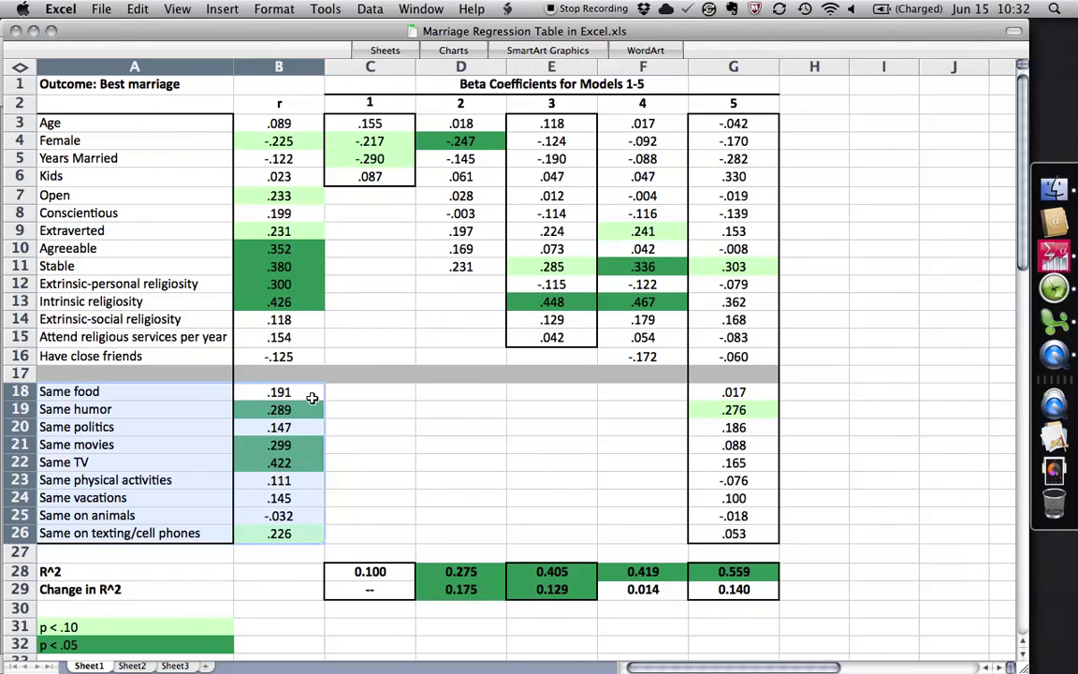
key(shift+BackSpace)
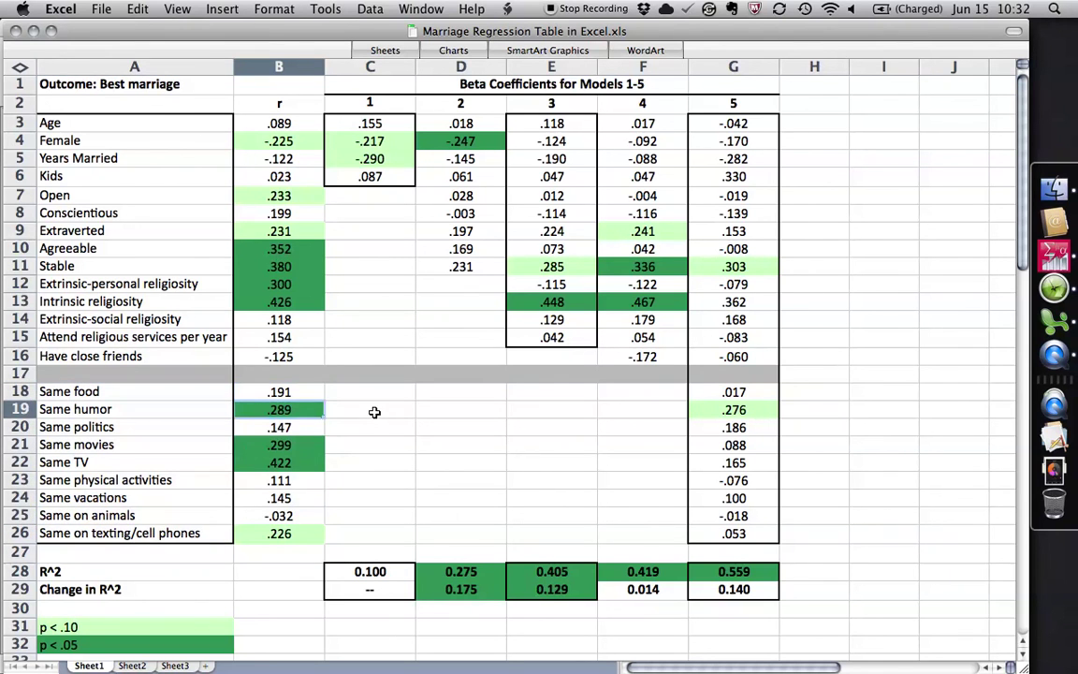
click(283, 445)
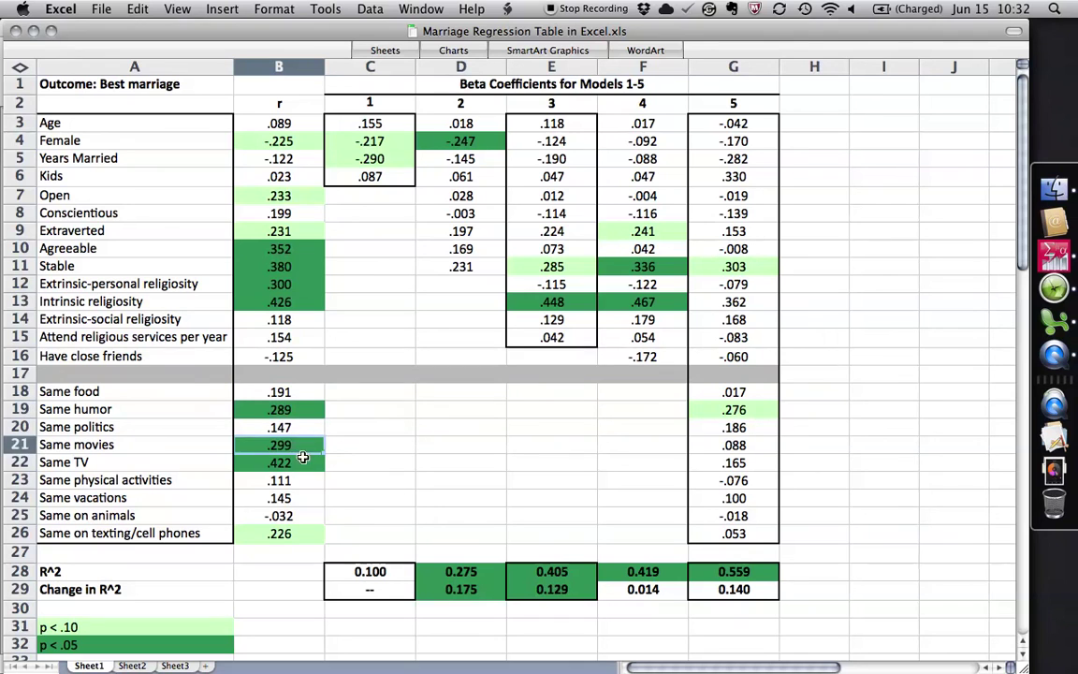
click(318, 533)
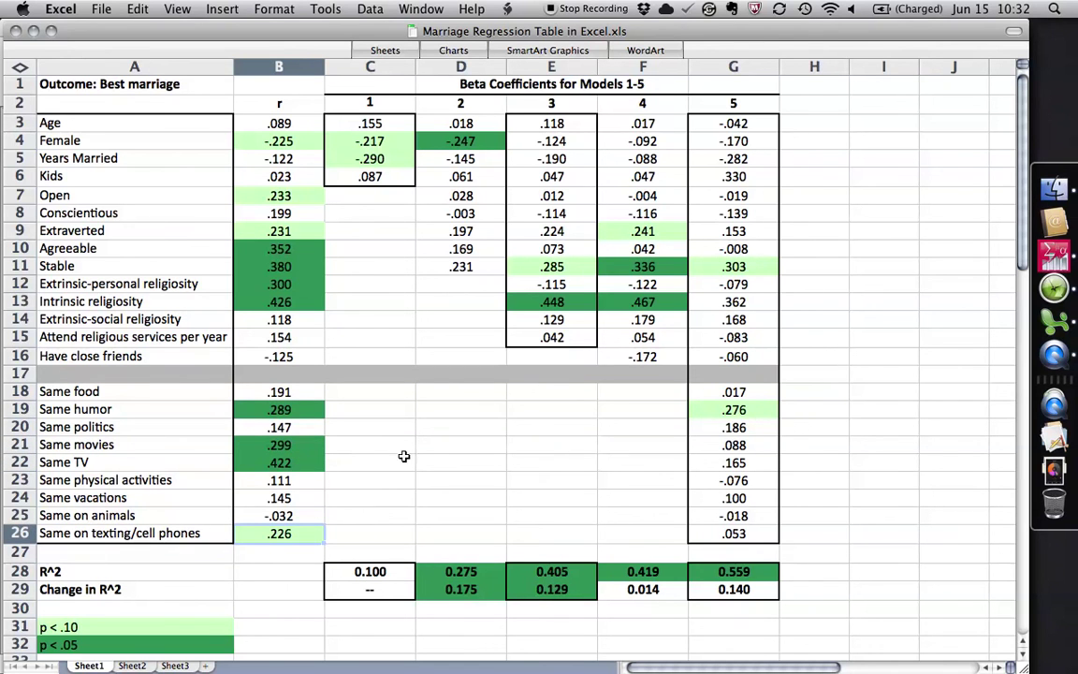
click(736, 410)
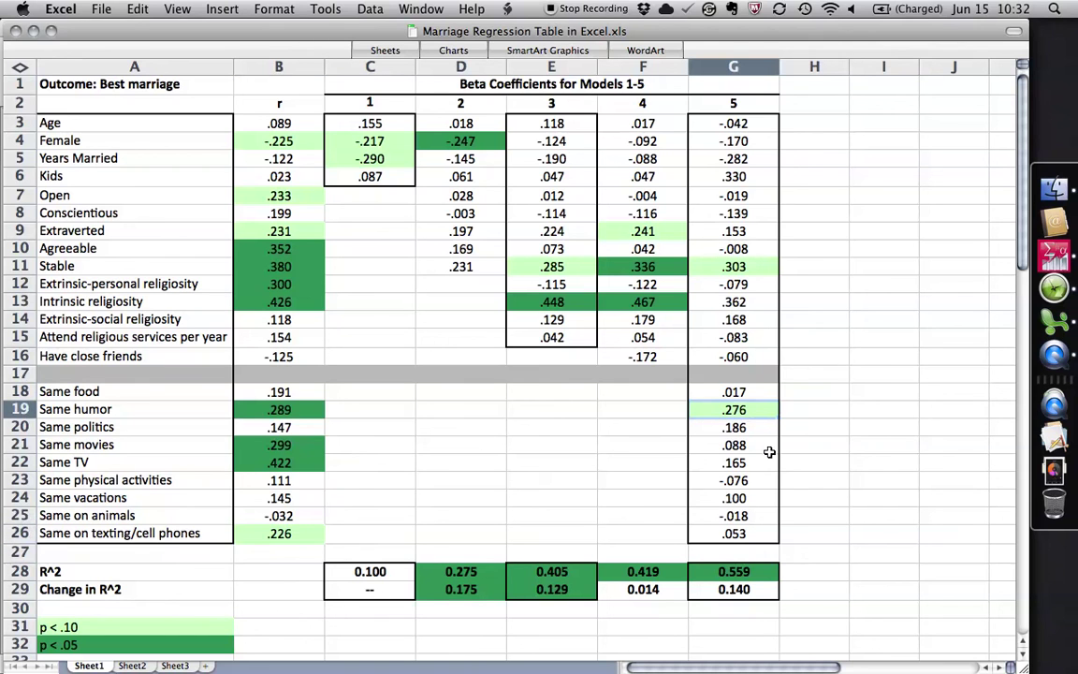
click(20, 409)
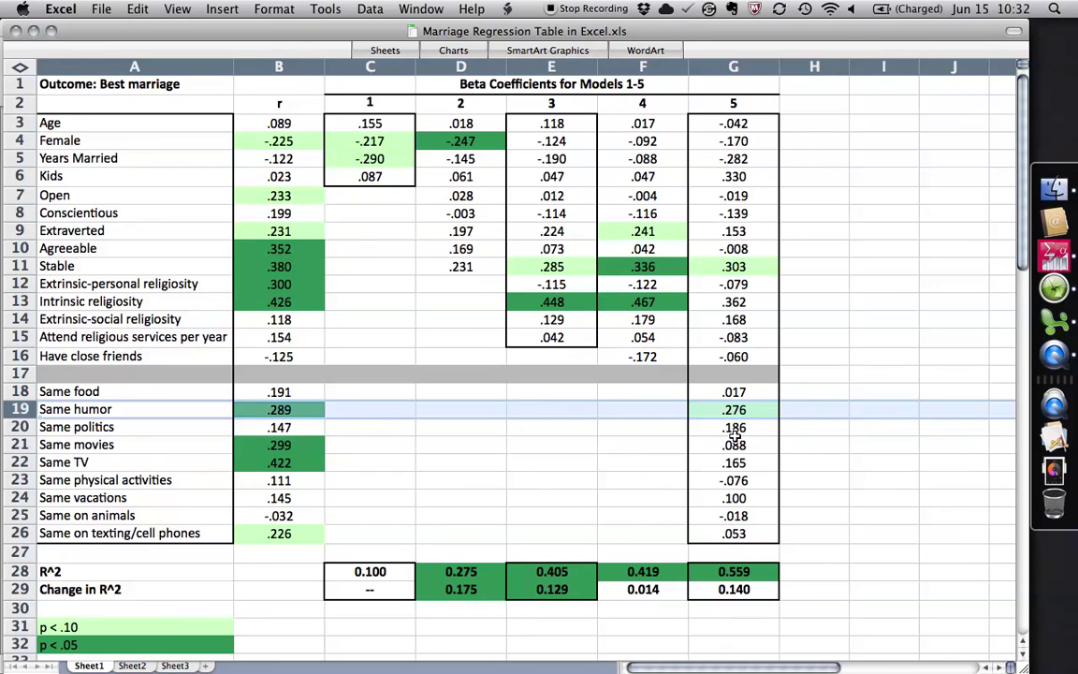
click(739, 126)
drag(740, 125, 739, 533)
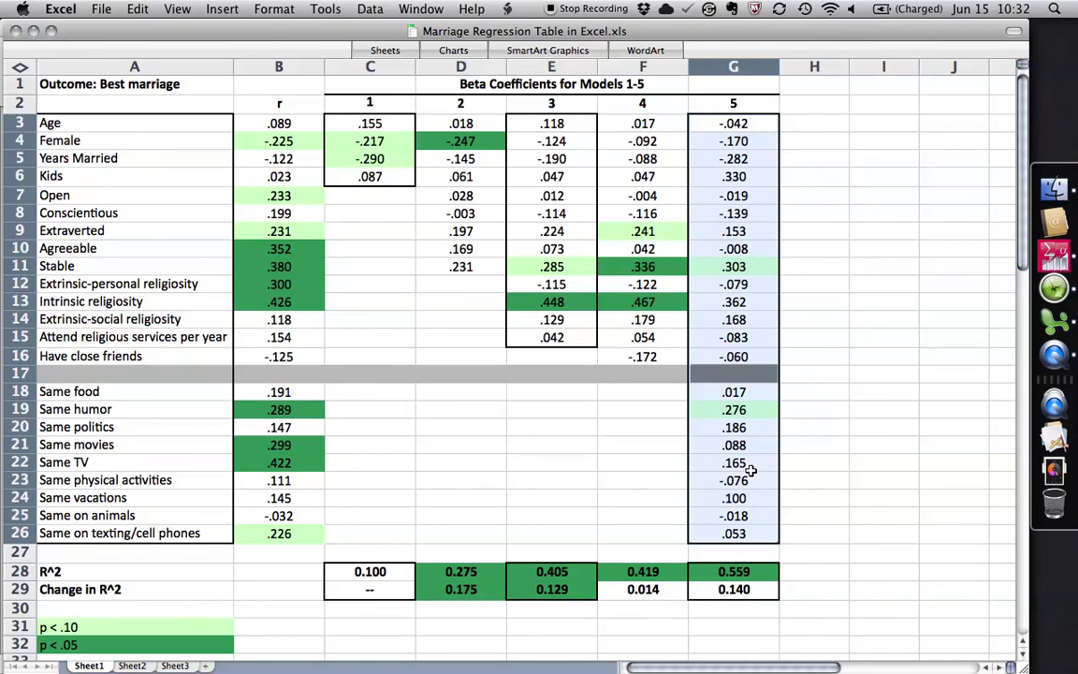
click(279, 533)
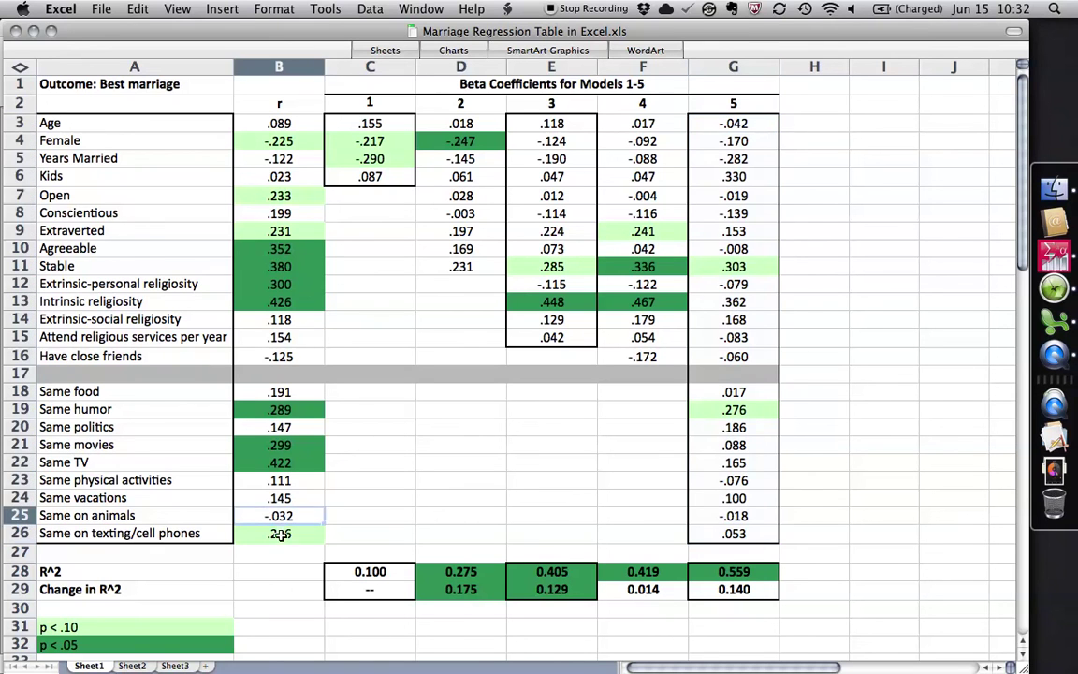
drag(734, 533, 721, 445)
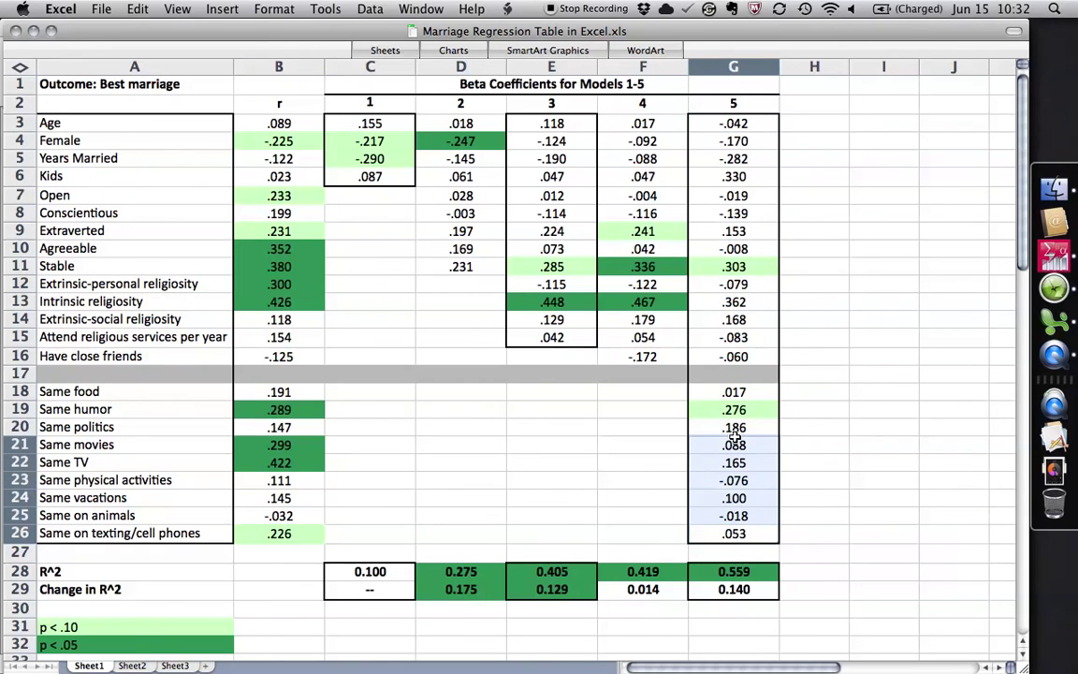
click(734, 463)
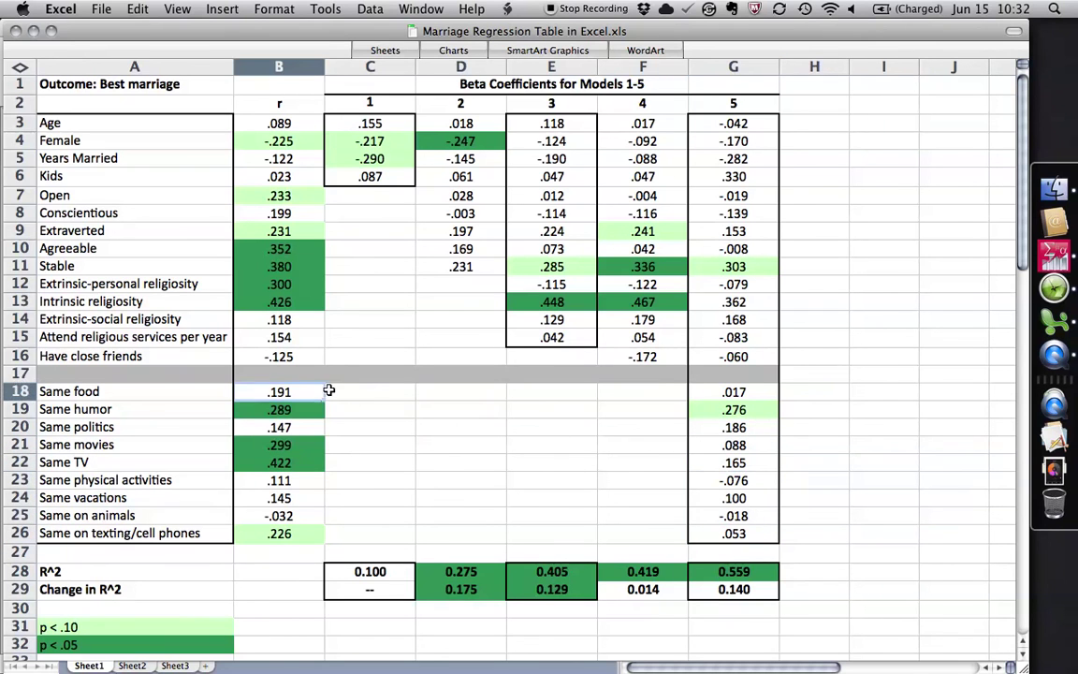
click(735, 393)
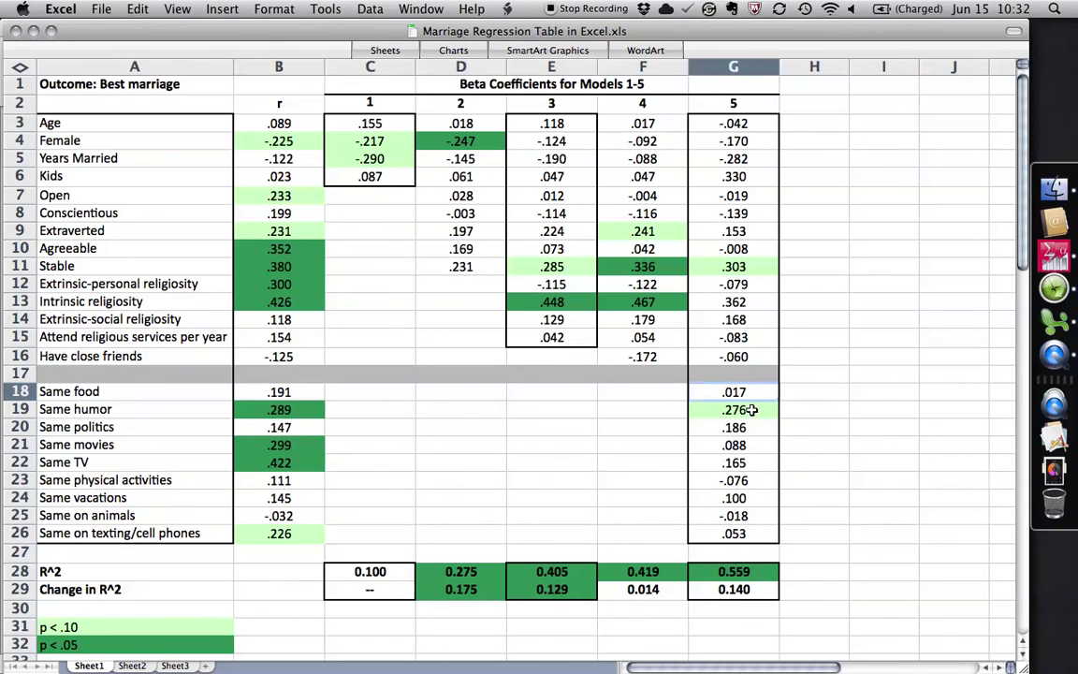
click(754, 409)
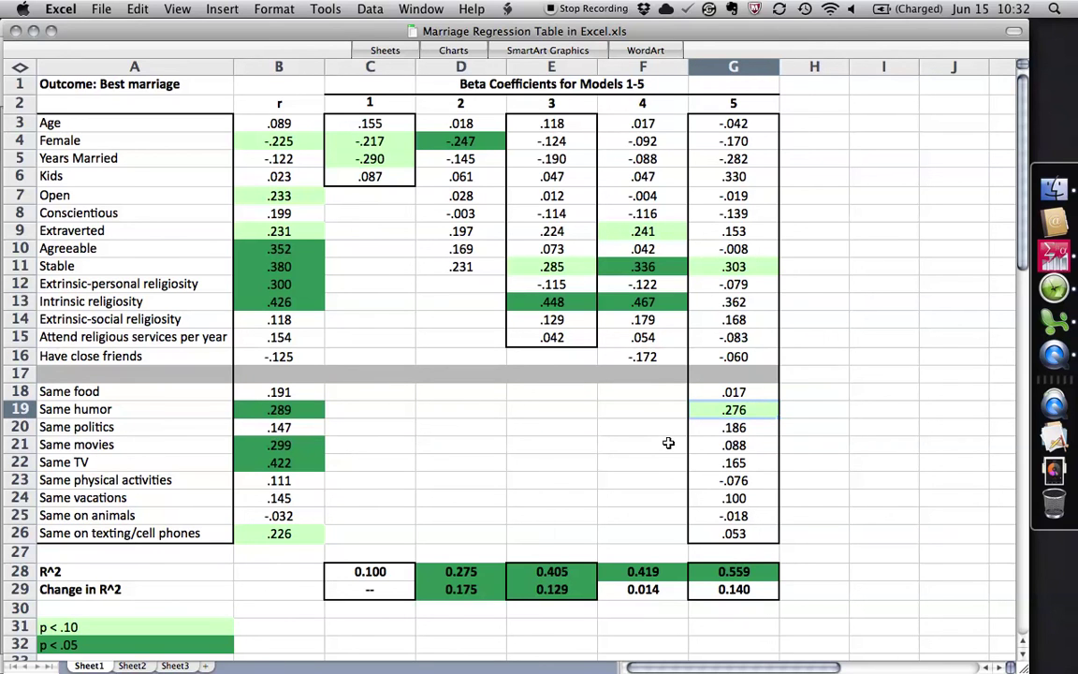
drag(732, 121, 732, 356)
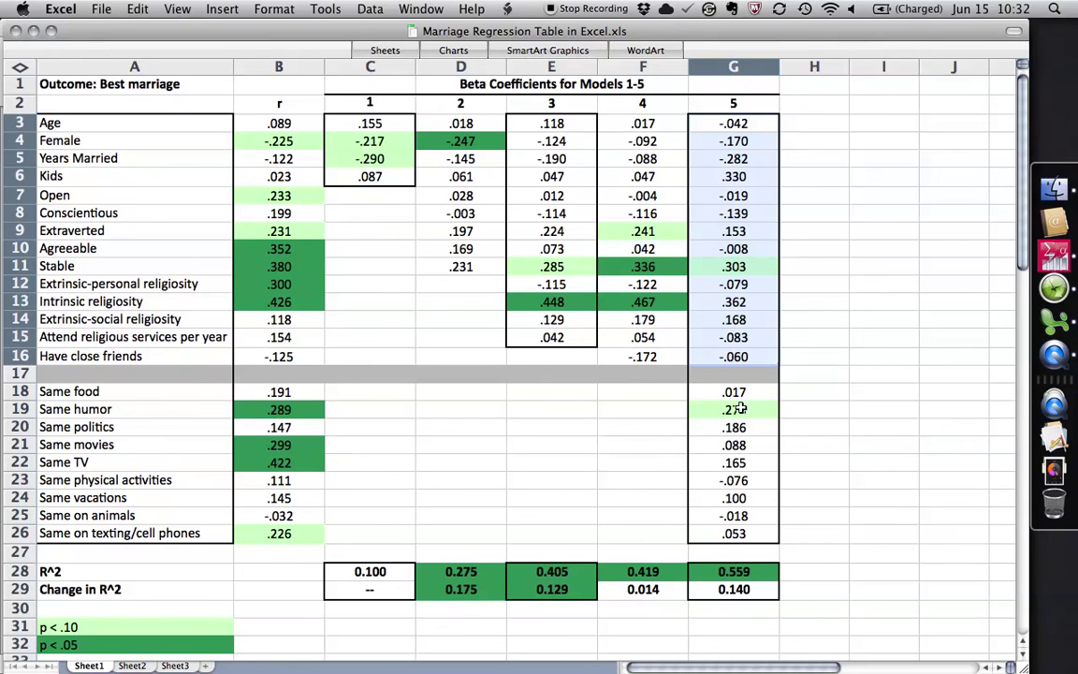
click(19, 409)
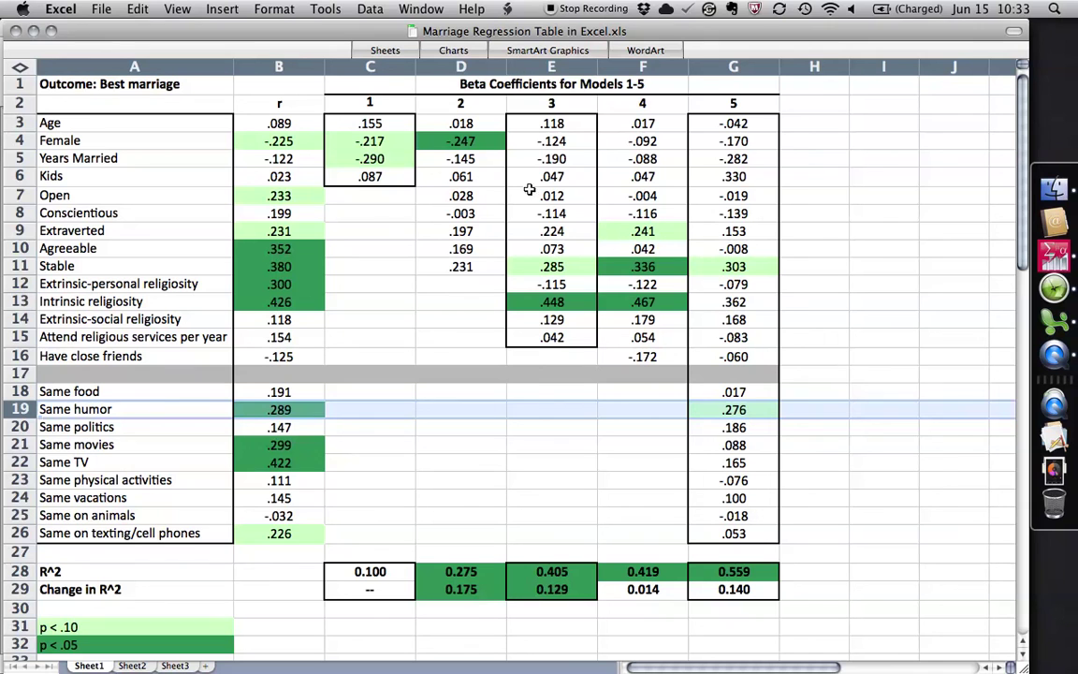
drag(347, 123, 733, 356)
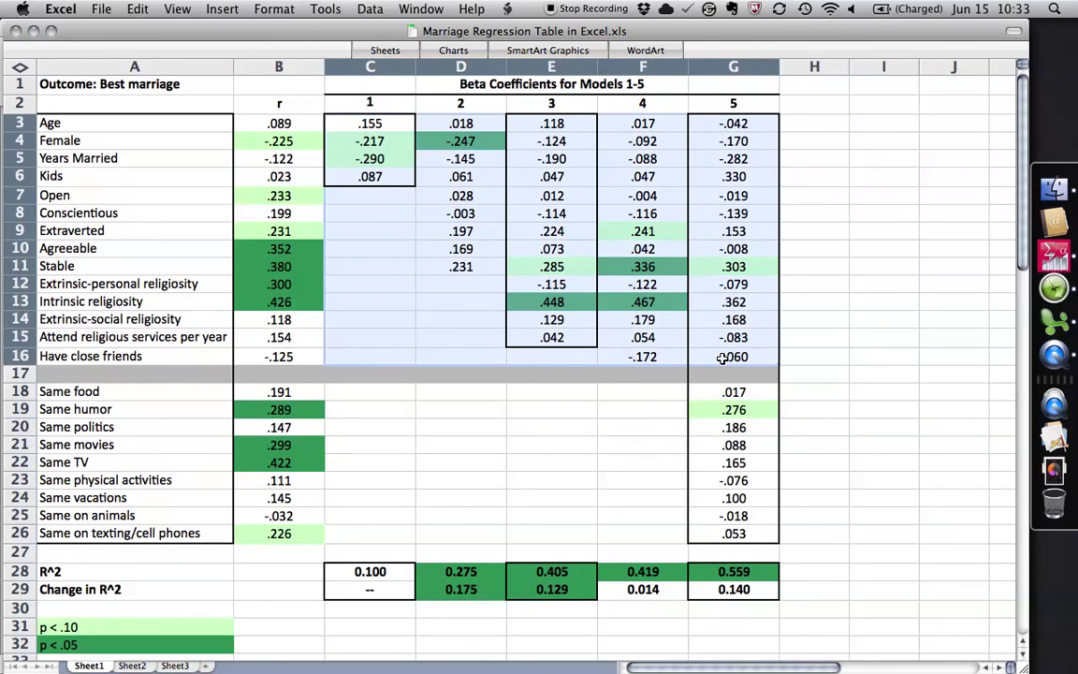
drag(743, 589, 491, 590)
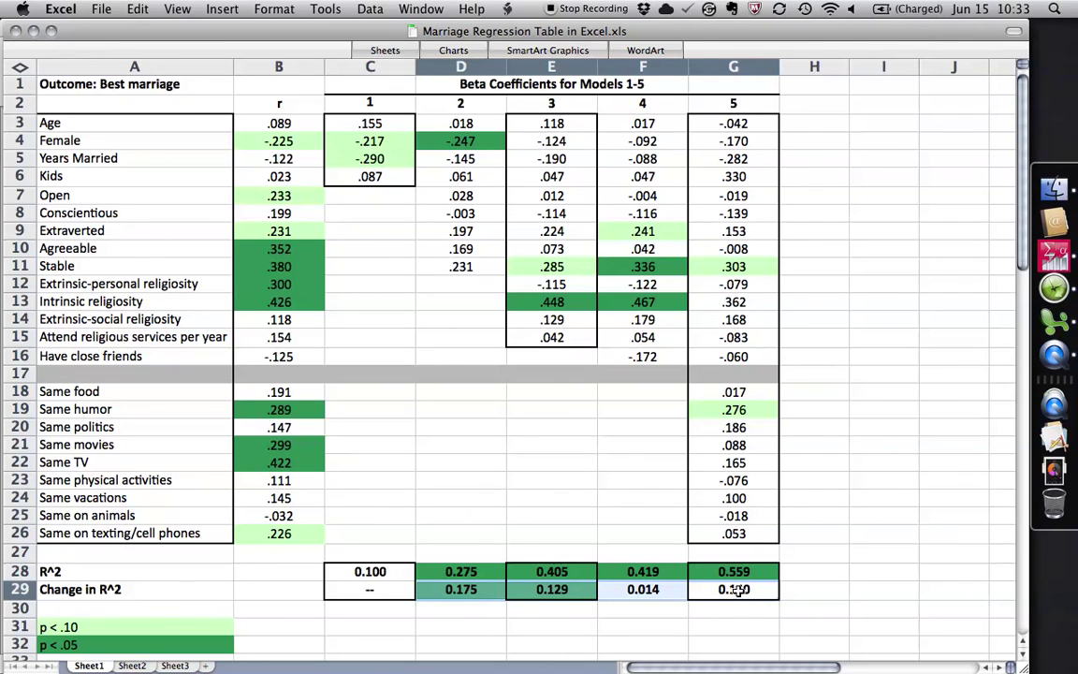